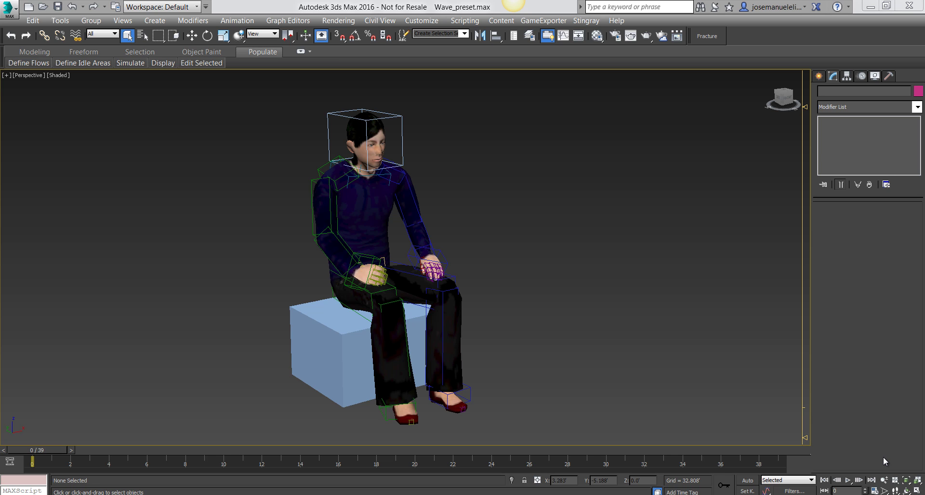
# Preview the character rising from the seat, then return to an early seated frame.
pyautogui.scroll(-1, 425, 227)
pyautogui.scroll(-2, 416, 220)
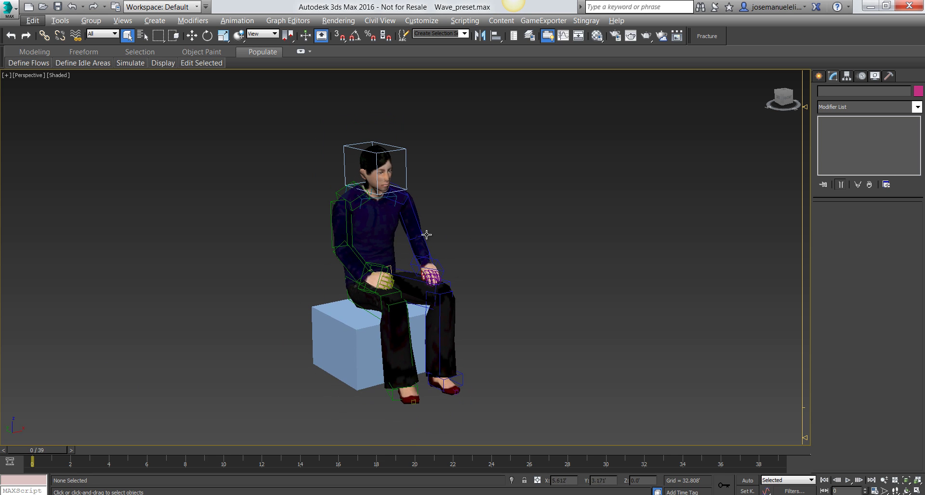
pyautogui.moveTo(58, 450)
pyautogui.mouseDown()
pyautogui.moveTo(415, 404)
pyautogui.moveTo(628, 394)
pyautogui.moveTo(533, 414)
pyautogui.moveTo(150, 404)
pyautogui.mouseUp()
pyautogui.moveTo(458, 303); pyautogui.dragTo(482, 280, button='middle')
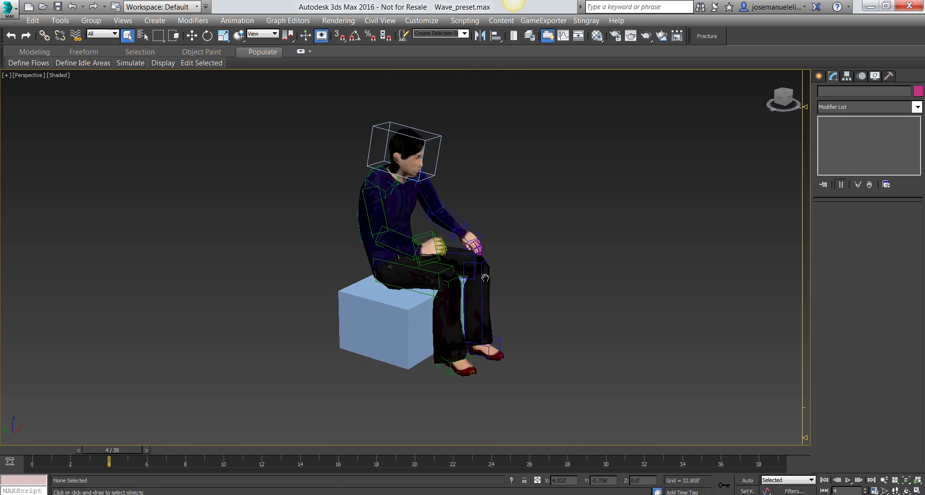
pyautogui.scroll(3, 482, 281)
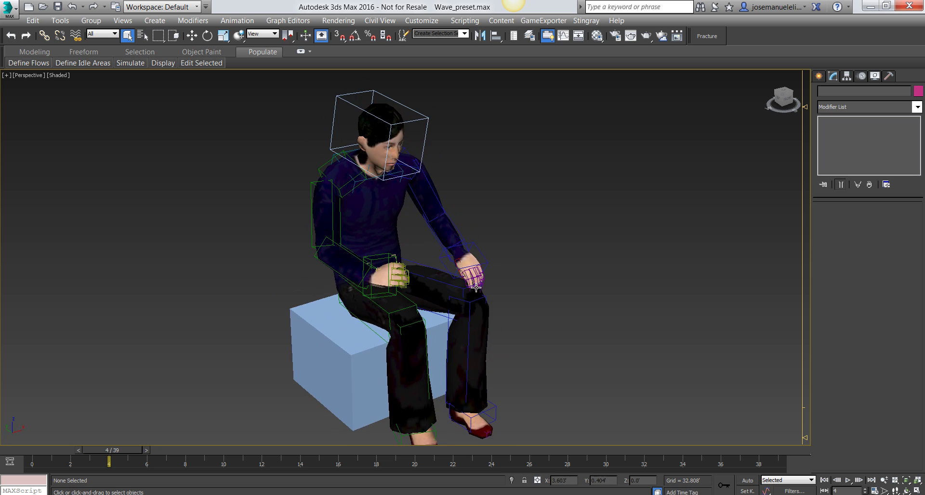
pyautogui.scroll(-2, 476, 288)
pyautogui.scroll(-1, 473, 290)
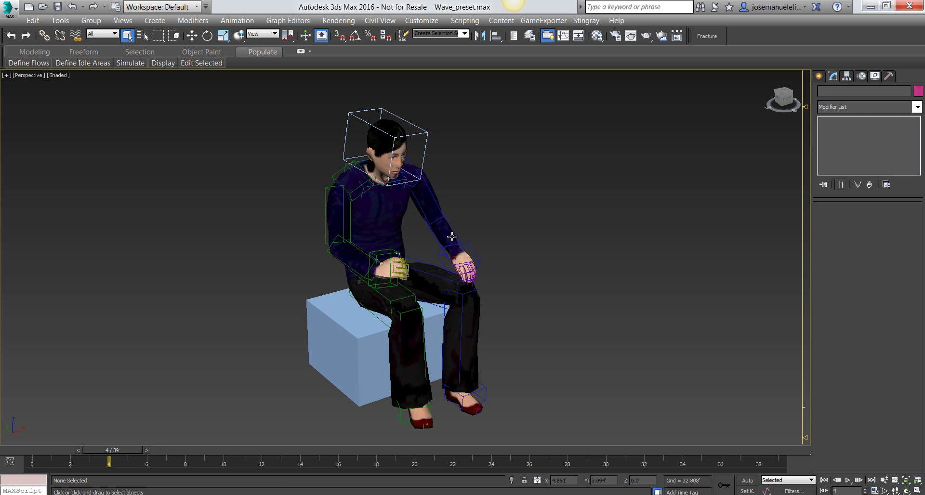
# Add a Point Cache modifier above Skin on the character's skinned mesh.
pyautogui.click(394, 208)
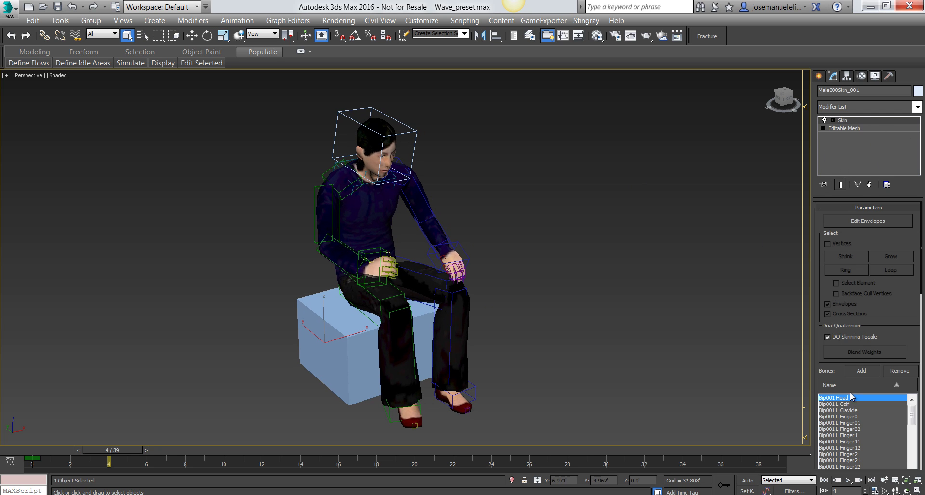
pyautogui.moveTo(507, 251); pyautogui.dragTo(496, 198, button='middle')
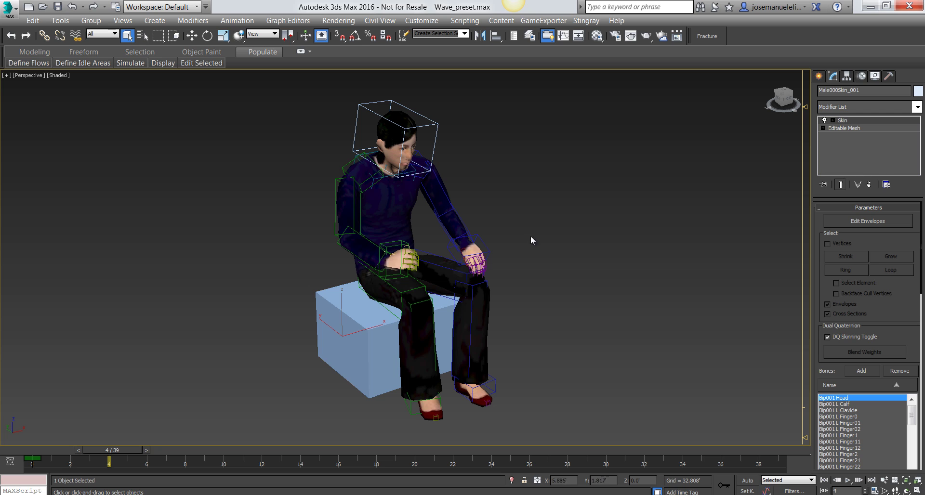
pyautogui.click(896, 105)
pyautogui.moveTo(913, 137); pyautogui.dragTo(921, 314)
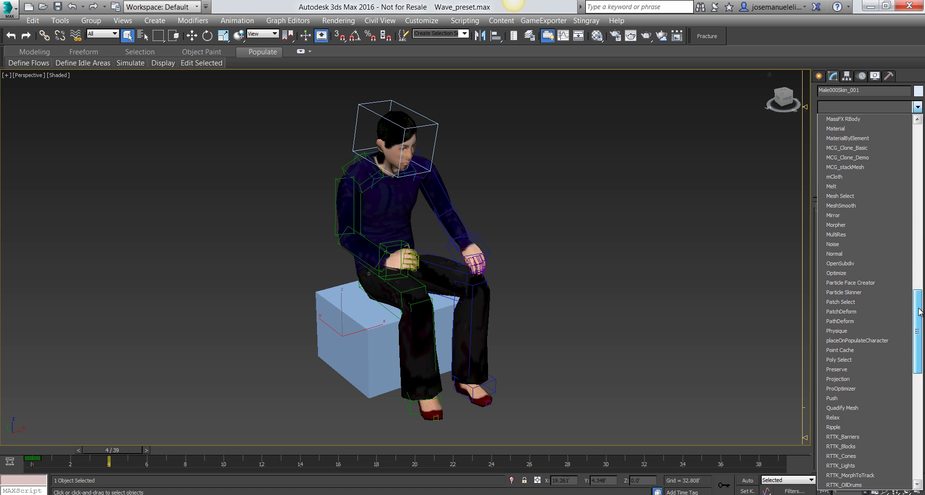
pyautogui.click(863, 341)
# Start a new cache file and save it as wave2.xml.
pyautogui.moveTo(582, 266); pyautogui.dragTo(578, 279, button='middle')
pyautogui.click(842, 259)
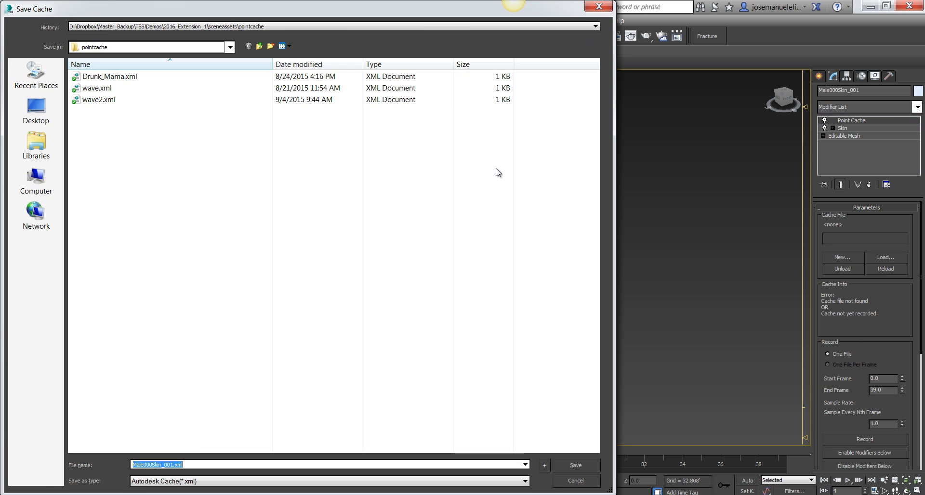
pyautogui.click(102, 103)
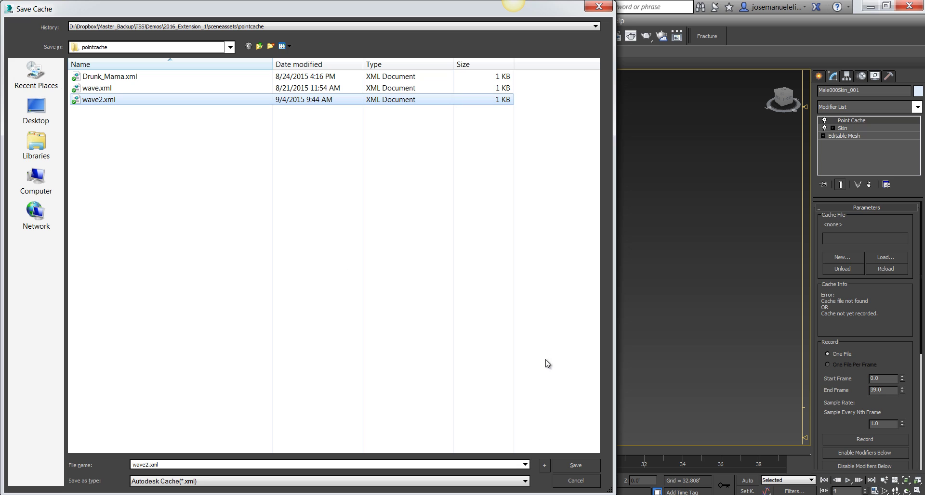
pyautogui.click(577, 466)
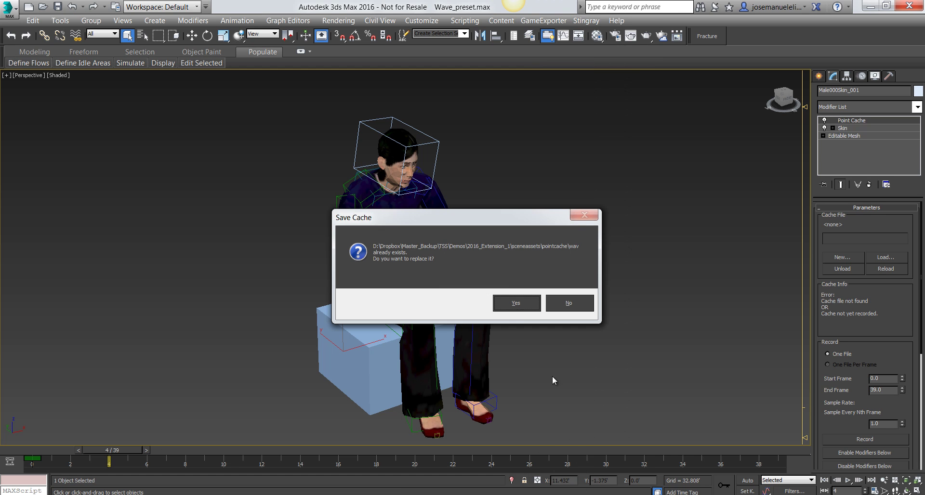
# Replace the existing wave2.xml and set the recording End Frame to 30.
pyautogui.click(526, 307)
pyautogui.moveTo(539, 302); pyautogui.dragTo(534, 285, button='middle')
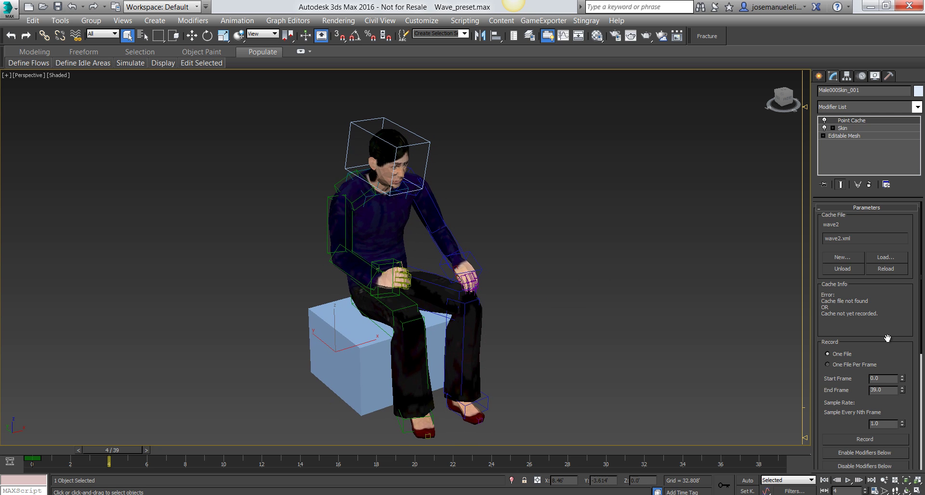
pyautogui.moveTo(831, 326); pyautogui.dragTo(831, 307)
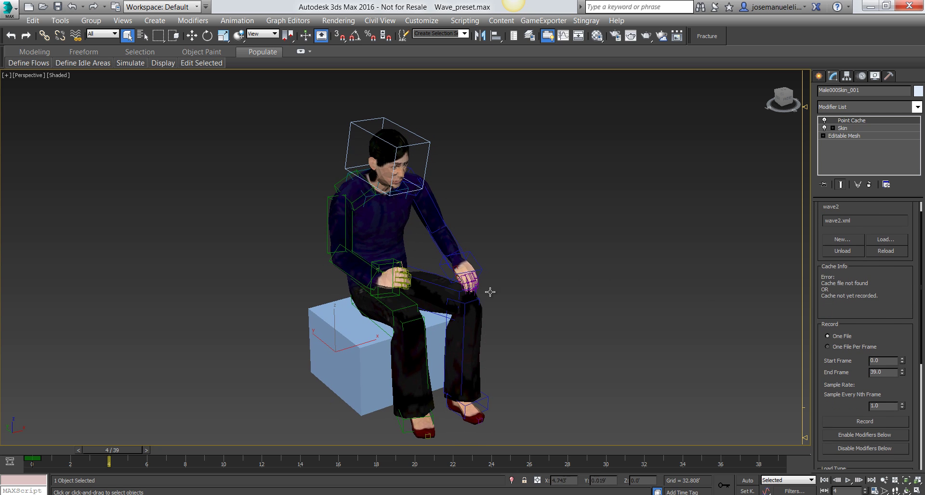
pyautogui.moveTo(488, 340); pyautogui.dragTo(491, 339, button='middle')
pyautogui.doubleClick(891, 372)
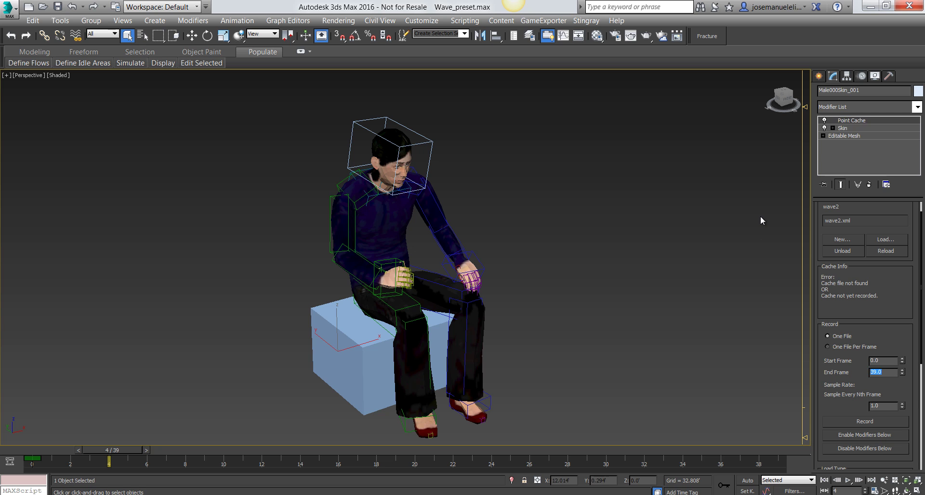
pyautogui.write('30')
# Record frames 0–30 into the wave2.xml cache, then scrub back to frame 0.
pyautogui.moveTo(120, 452); pyautogui.dragTo(605, 451)
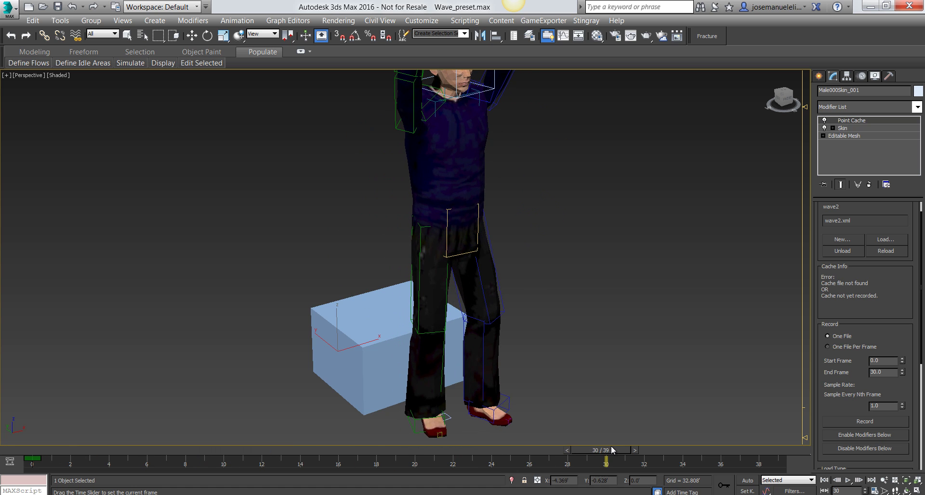
pyautogui.click(865, 422)
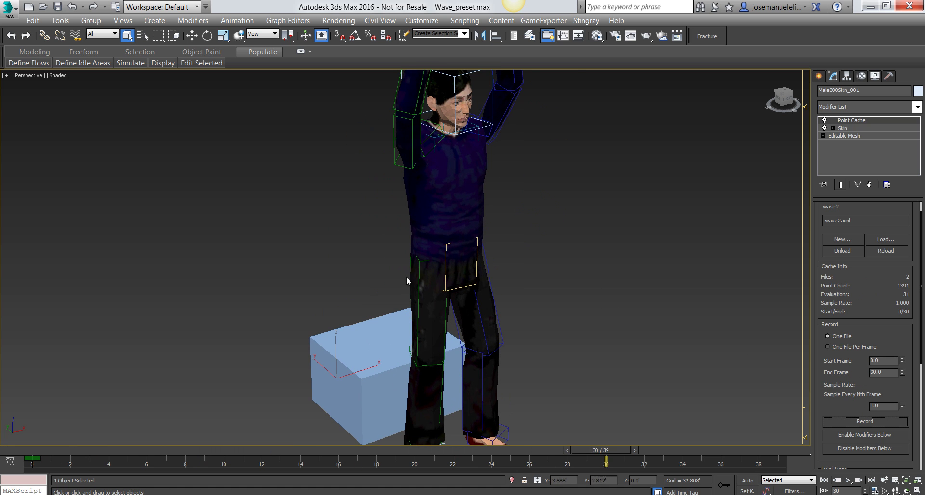
pyautogui.moveTo(427, 281)
pyautogui.mouseDown(button='middle')
pyautogui.moveTo(406, 268)
pyautogui.moveTo(407, 289)
pyautogui.mouseUp(button='middle')
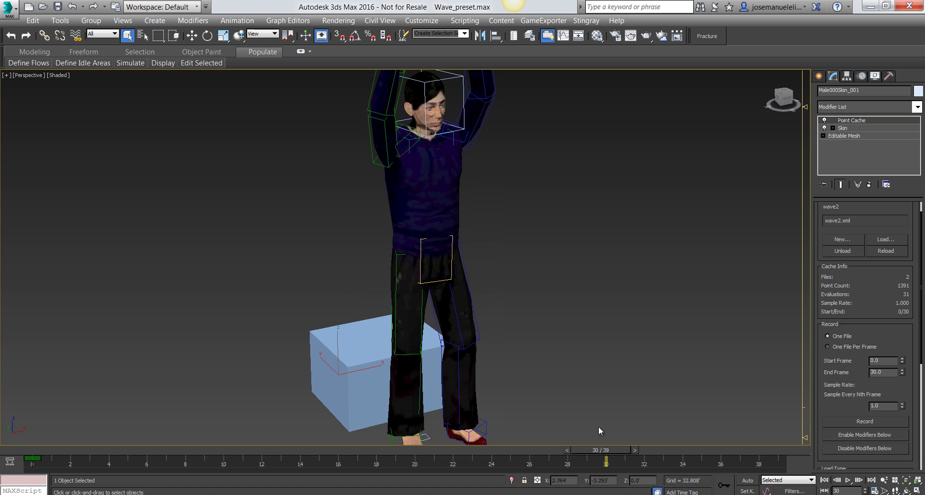
pyautogui.moveTo(600, 450)
pyautogui.mouseDown()
pyautogui.moveTo(44, 466)
pyautogui.moveTo(8, 429)
pyautogui.mouseUp()
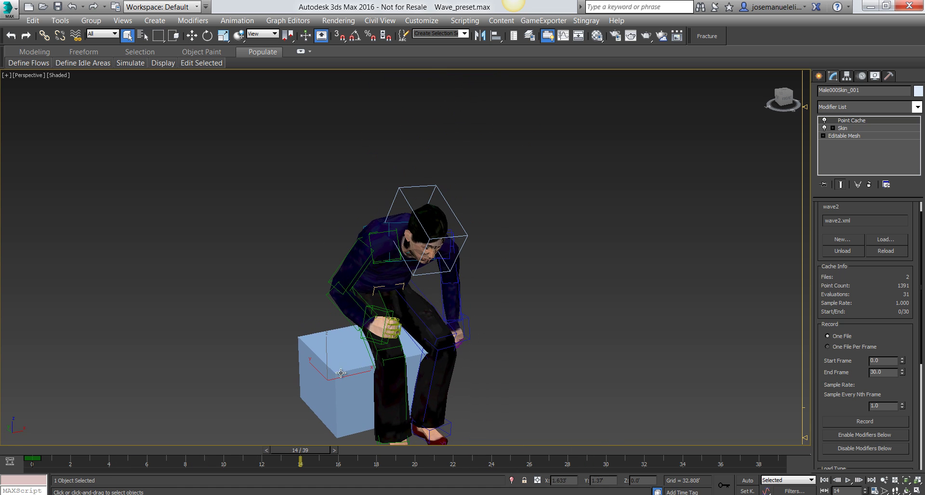
# Add a Smooth modifier to the character mesh.
pyautogui.press('q')
pyautogui.moveTo(386, 290); pyautogui.dragTo(407, 313, button='middle')
pyautogui.click(880, 106)
pyautogui.moveTo(920, 153); pyautogui.dragTo(919, 363)
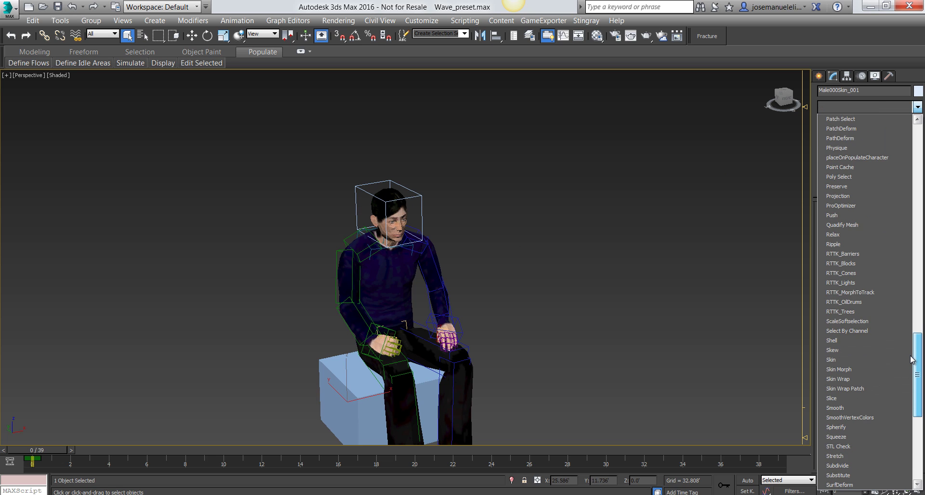
pyautogui.click(875, 399)
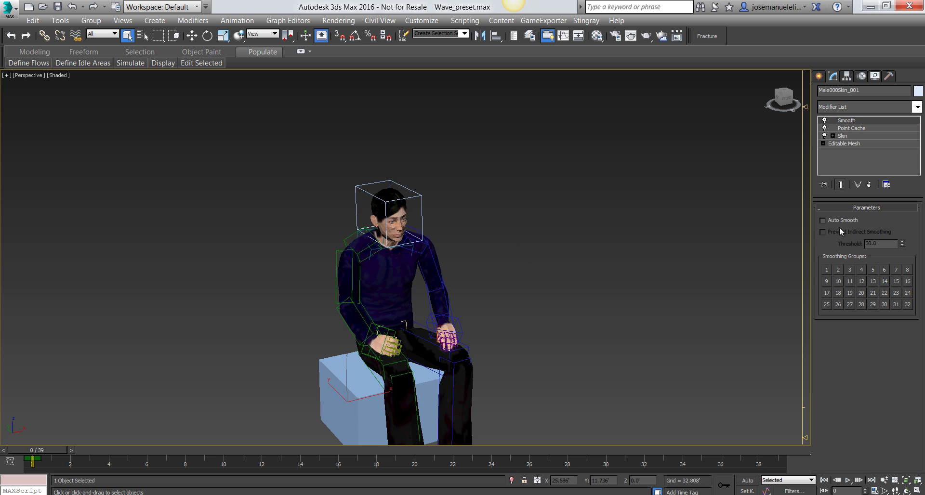
# Delete the Skin modifier from the character's stack.
pyautogui.click(844, 136)
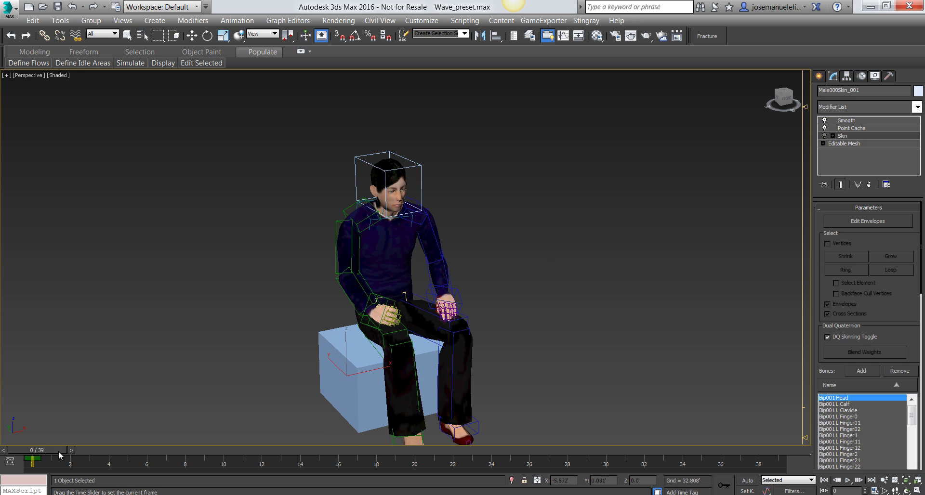
pyautogui.moveTo(73, 450)
pyautogui.mouseDown()
pyautogui.moveTo(189, 415)
pyautogui.moveTo(133, 422)
pyautogui.mouseUp()
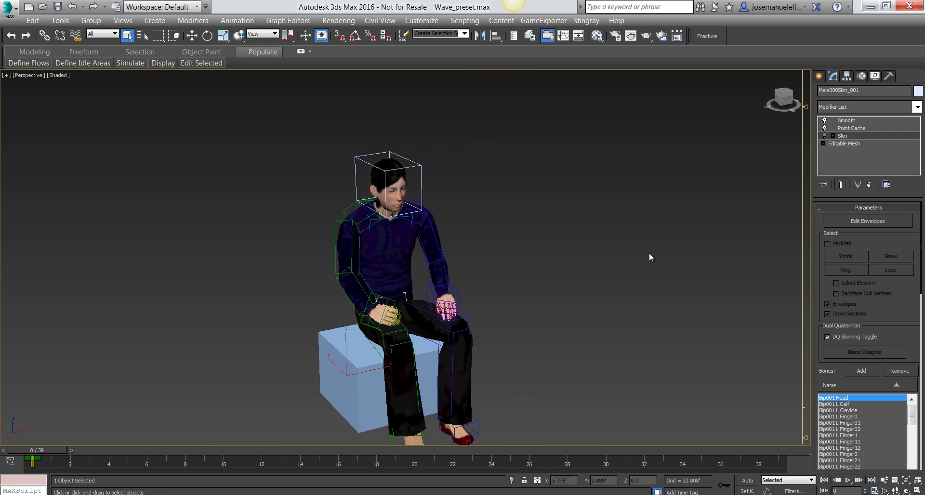
pyautogui.rightClick(845, 138)
pyautogui.click(848, 168)
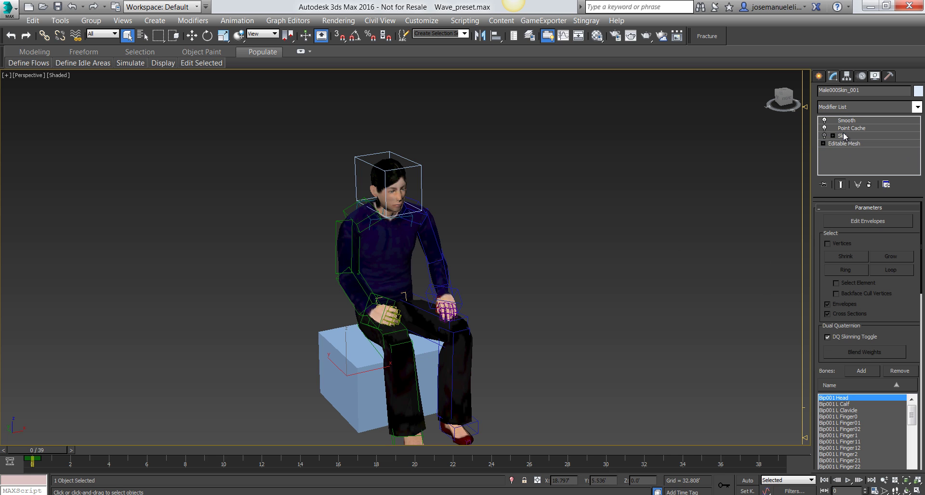
pyautogui.rightClick(844, 136)
pyautogui.click(839, 153)
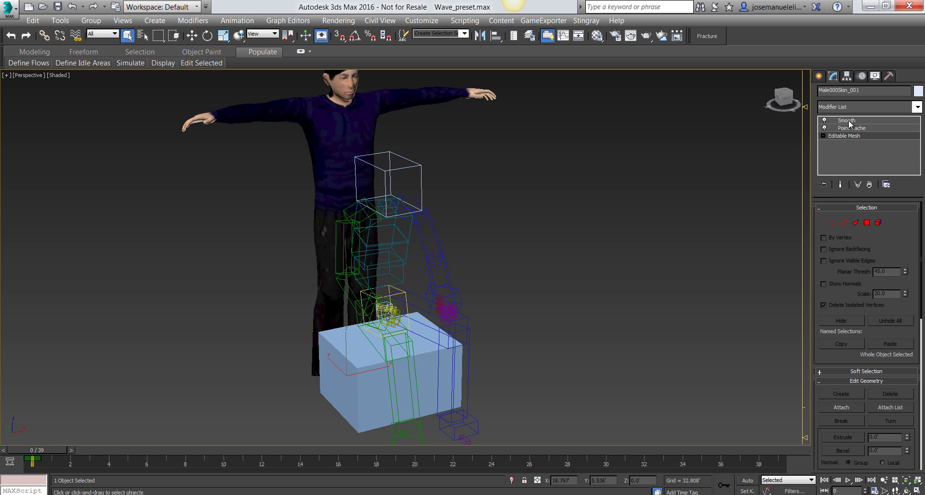
# Move Smooth below Point Cache and check the cached stand-up pose.
pyautogui.click(849, 120)
pyautogui.moveTo(692, 213)
pyautogui.keyDown('alt'); pyautogui.mouseDown(button='middle')
pyautogui.moveTo(505, 292)
pyautogui.moveTo(276, 418)
pyautogui.mouseUp(button='middle'); pyautogui.keyUp('alt')
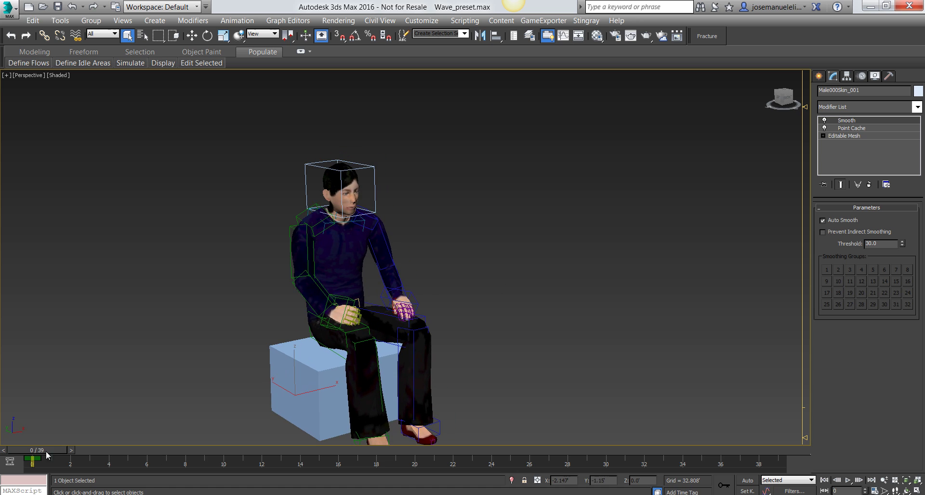
pyautogui.moveTo(43, 451); pyautogui.dragTo(75, 450)
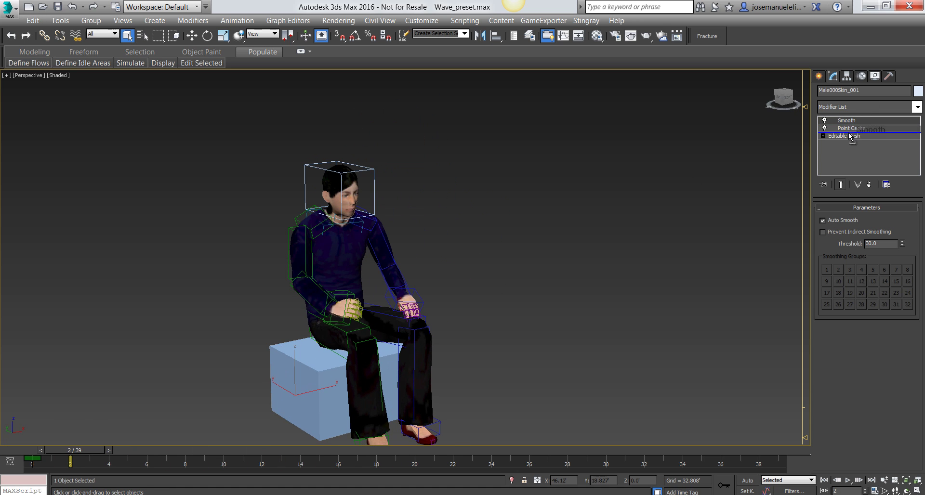
pyautogui.moveTo(849, 124); pyautogui.dragTo(851, 135)
pyautogui.moveTo(463, 299); pyautogui.dragTo(471, 290, button='middle')
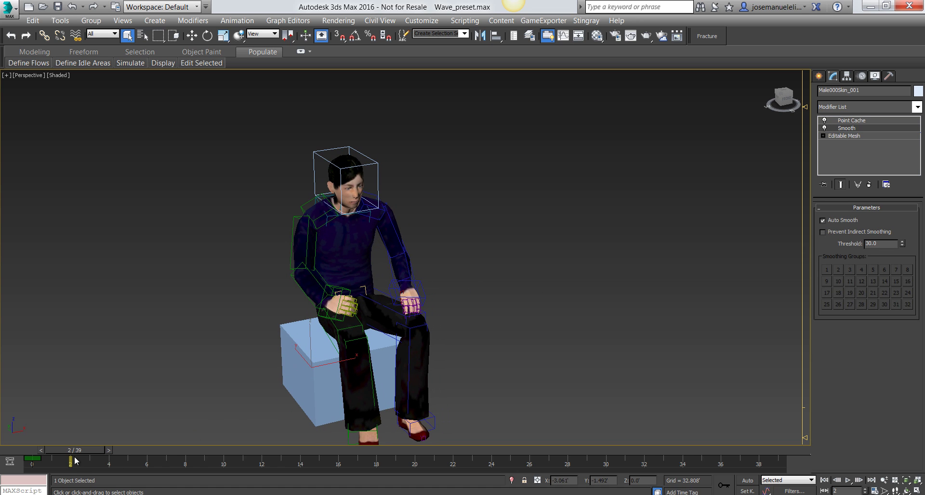
pyautogui.moveTo(75, 450)
pyautogui.mouseDown()
pyautogui.moveTo(281, 450)
pyautogui.moveTo(70, 450)
pyautogui.mouseUp()
pyautogui.moveTo(367, 309)
pyautogui.keyDown('alt'); pyautogui.mouseDown(button='middle')
pyautogui.moveTo(535, 253)
pyautogui.moveTo(595, 211)
pyautogui.moveTo(591, 193)
pyautogui.mouseUp(button='middle'); pyautogui.keyUp('alt')
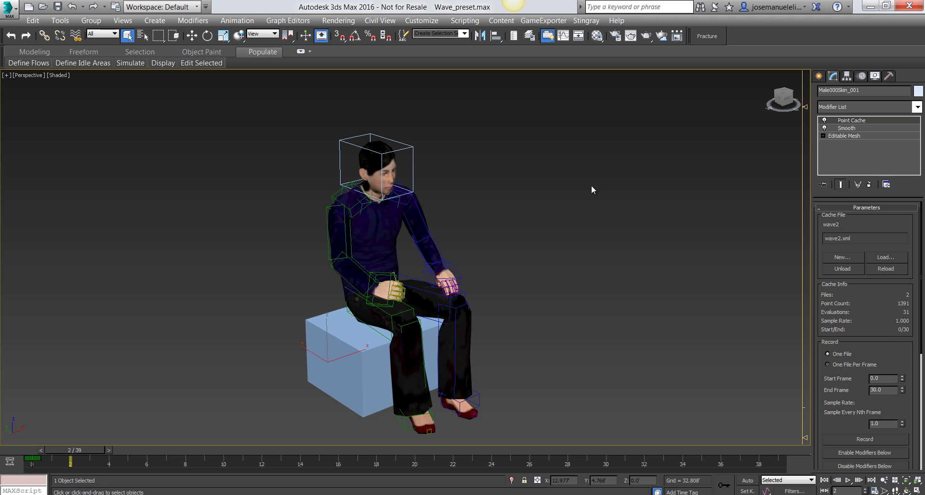
# Set the Point Cache playback type to Playback Graph.
pyautogui.moveTo(823, 372); pyautogui.dragTo(825, 362)
pyautogui.scroll(-3, 824, 362)
pyautogui.scroll(-2, 839, 381)
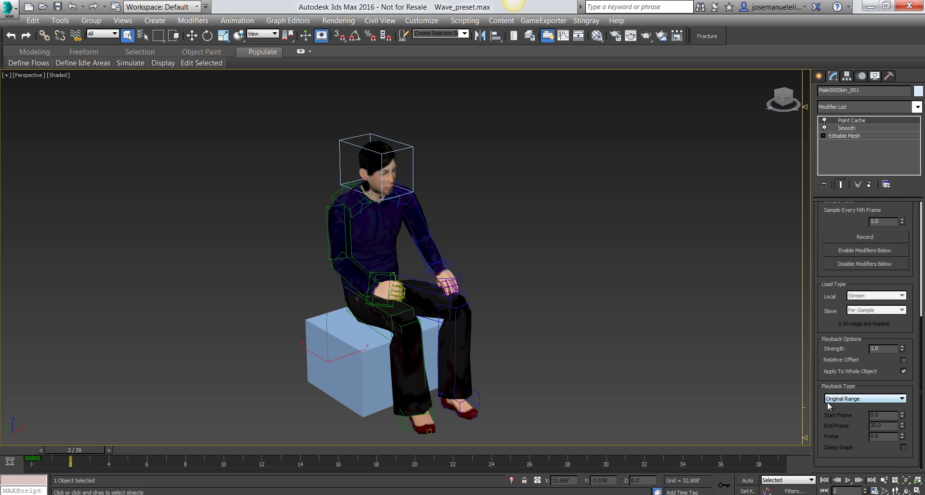
pyautogui.click(857, 400)
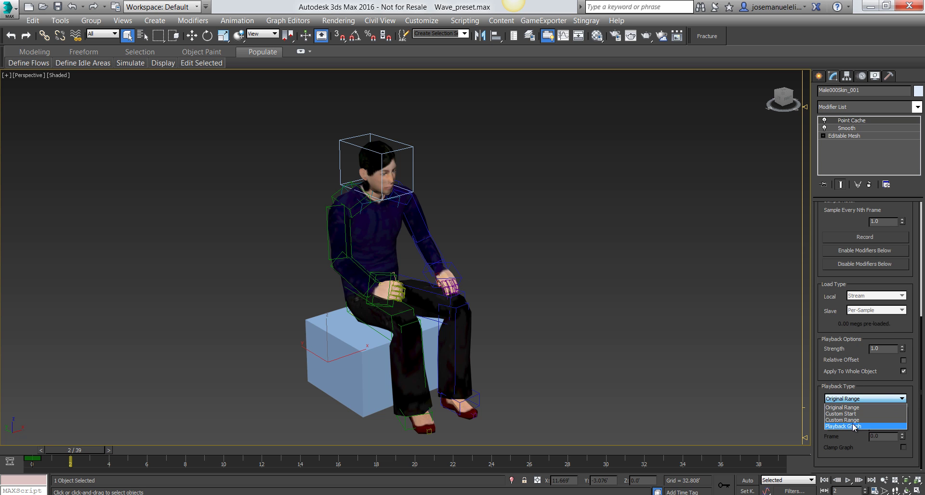
pyautogui.click(854, 427)
# Play the cached stand-up animation, stop it, and return to the first frame.
pyautogui.moveTo(107, 450); pyautogui.dragTo(373, 449)
pyautogui.press('/')
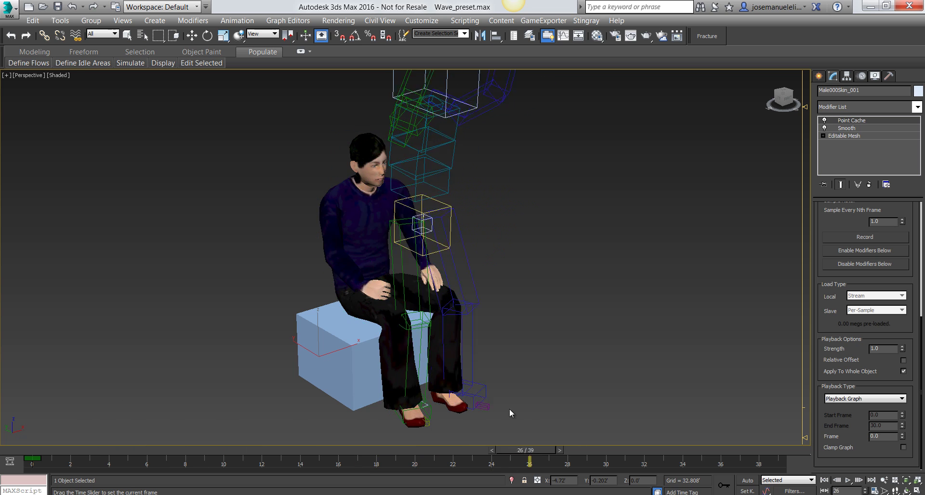
pyautogui.press('q')
pyautogui.press('alt')
pyautogui.moveTo(145, 452); pyautogui.dragTo(37, 450)
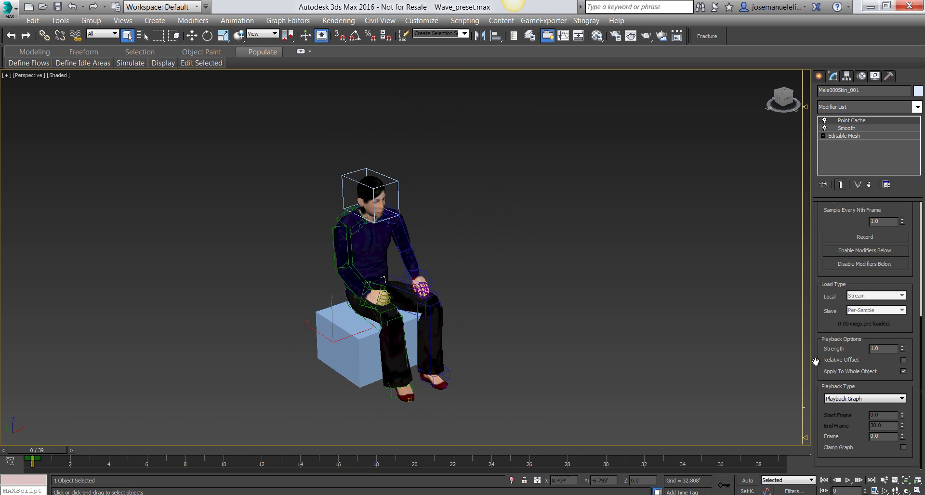
# With Auto Key on, key the Point Cache Frame to 30 at frame 30.
pyautogui.click(748, 480)
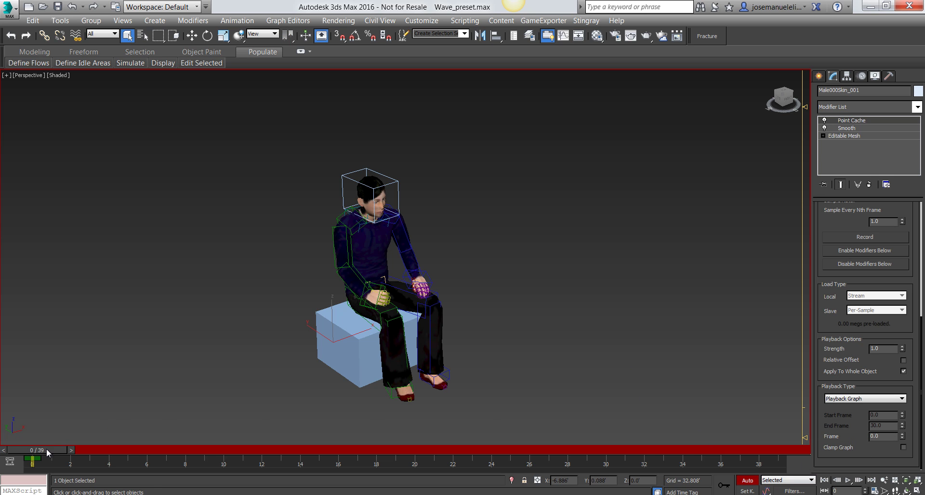
pyautogui.moveTo(46, 450); pyautogui.dragTo(601, 450)
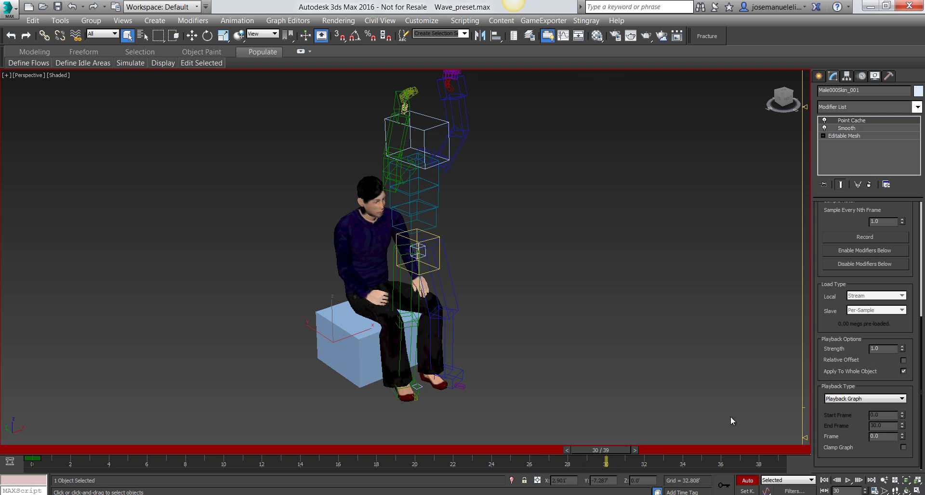
pyautogui.doubleClick(883, 436)
pyautogui.write('30')
pyautogui.press('Return')
pyautogui.moveTo(601, 450)
pyautogui.mouseDown()
pyautogui.moveTo(169, 449)
pyautogui.moveTo(530, 450)
pyautogui.mouseUp()
# Extend the timeline to 75 frames and key Frame 1 at frame 70 so he sits again.
pyautogui.keyDown('ctrl'); pyautogui.keyDown('alt'); pyautogui.moveTo(530, 458); pyautogui.dragTo(607, 464, button='right'); pyautogui.keyUp('alt'); pyautogui.keyUp('ctrl')
pyautogui.moveTo(305, 447); pyautogui.dragTo(737, 441)
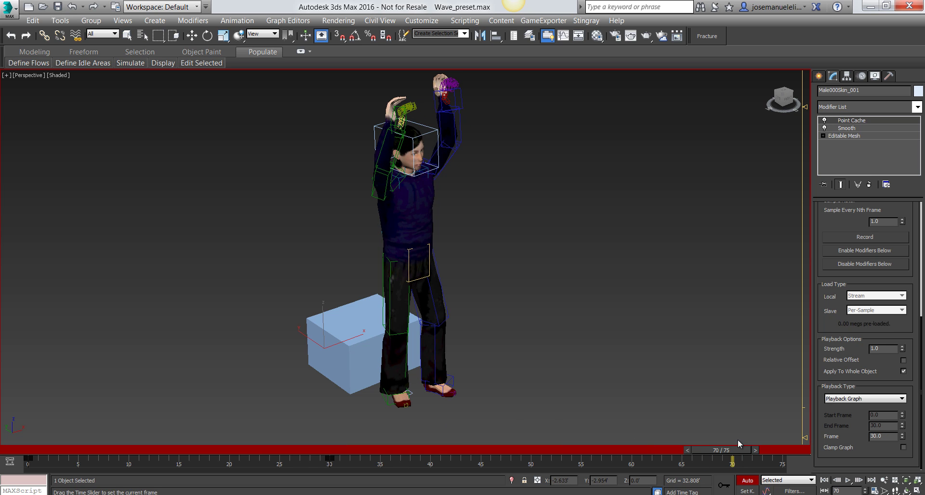
pyautogui.doubleClick(876, 436)
pyautogui.write('1')
pyautogui.press('Return')
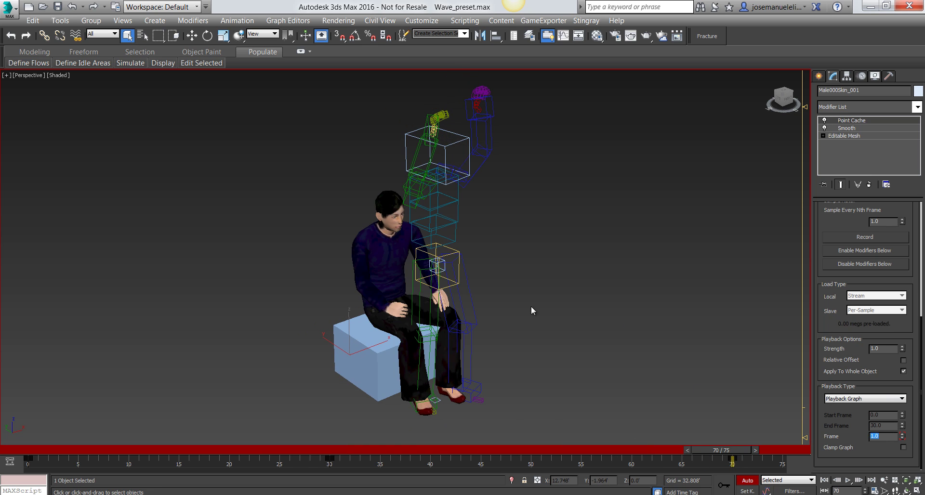
pyautogui.moveTo(731, 451)
pyautogui.mouseDown()
pyautogui.moveTo(64, 455)
pyautogui.moveTo(355, 459)
pyautogui.moveTo(278, 455)
pyautogui.moveTo(316, 442)
pyautogui.moveTo(611, 453)
pyautogui.moveTo(291, 434)
pyautogui.moveTo(170, 451)
pyautogui.mouseUp()
# Turn Auto Key off and return to frame 0.
pyautogui.click(747, 481)
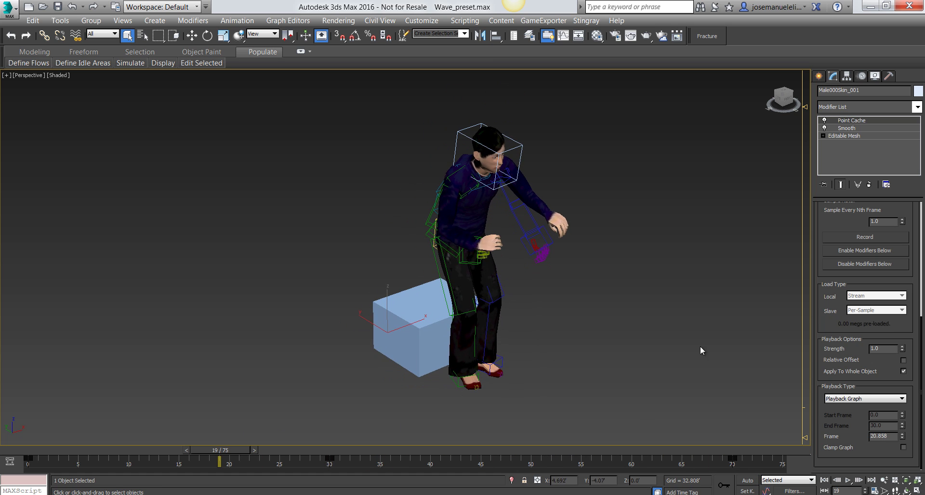
pyautogui.scroll(1, 622, 354)
pyautogui.scroll(1, 598, 323)
pyautogui.scroll(2, 597, 323)
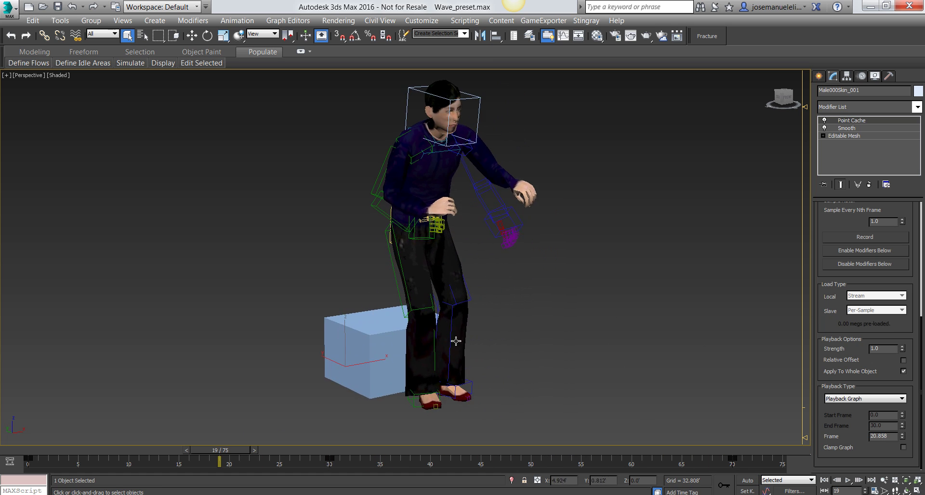
pyautogui.moveTo(219, 450); pyautogui.dragTo(28, 450)
pyautogui.keyDown('alt'); pyautogui.moveTo(366, 290); pyautogui.dragTo(397, 299, button='middle'); pyautogui.keyUp('alt')
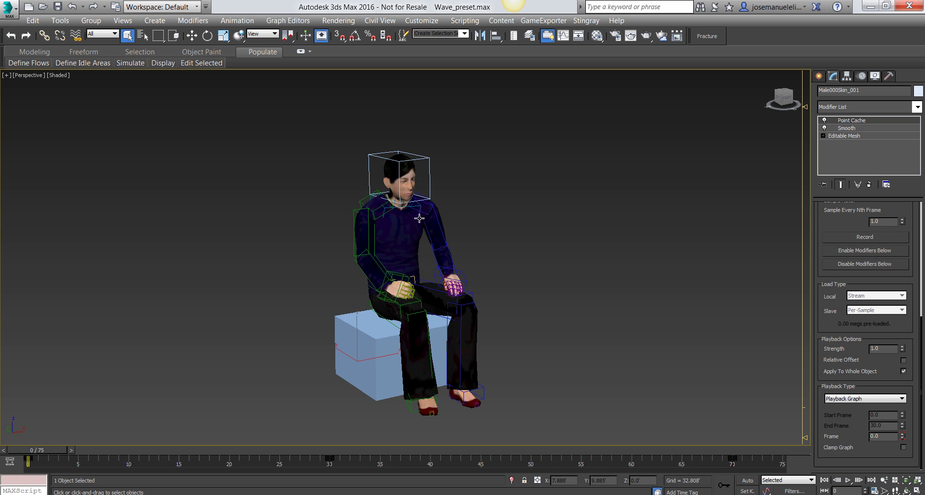
# Create an animation preset from the Point Cache Playback Frame controller.
pyautogui.click(238, 21)
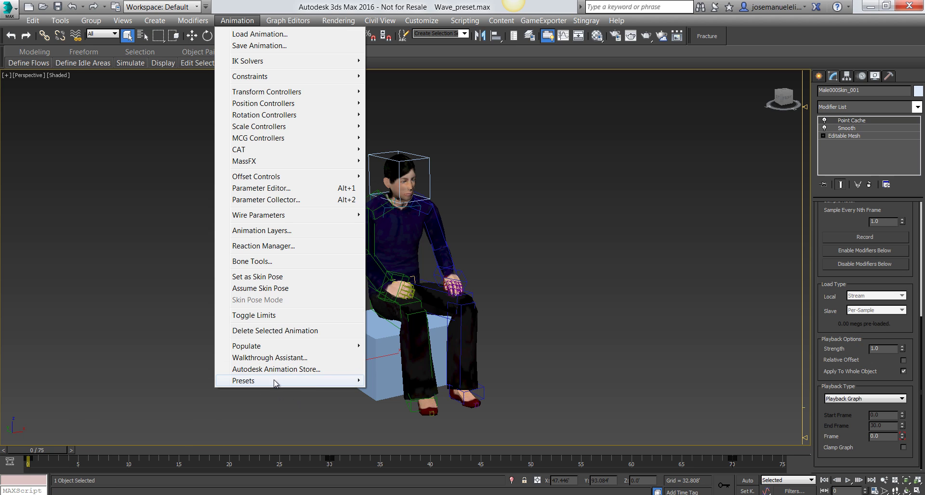
pyautogui.moveTo(244, 381)
pyautogui.click(140, 425)
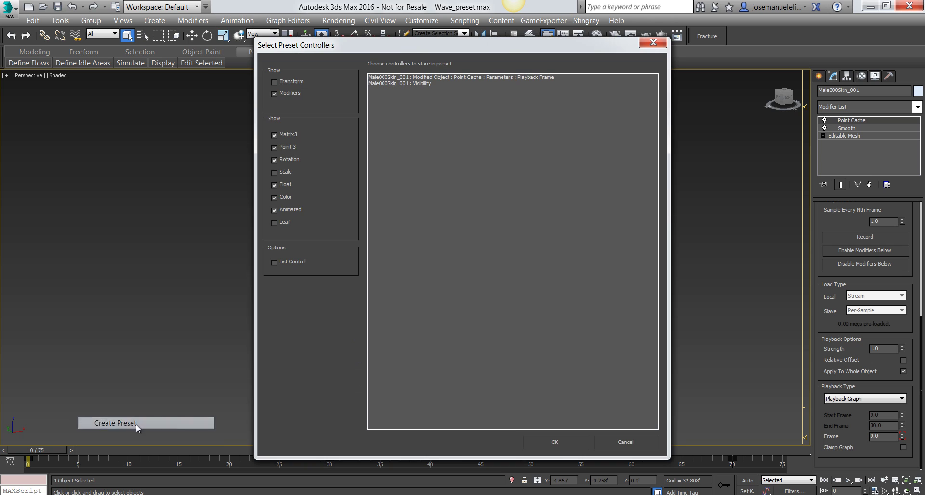
pyautogui.moveTo(499, 51); pyautogui.dragTo(662, 59)
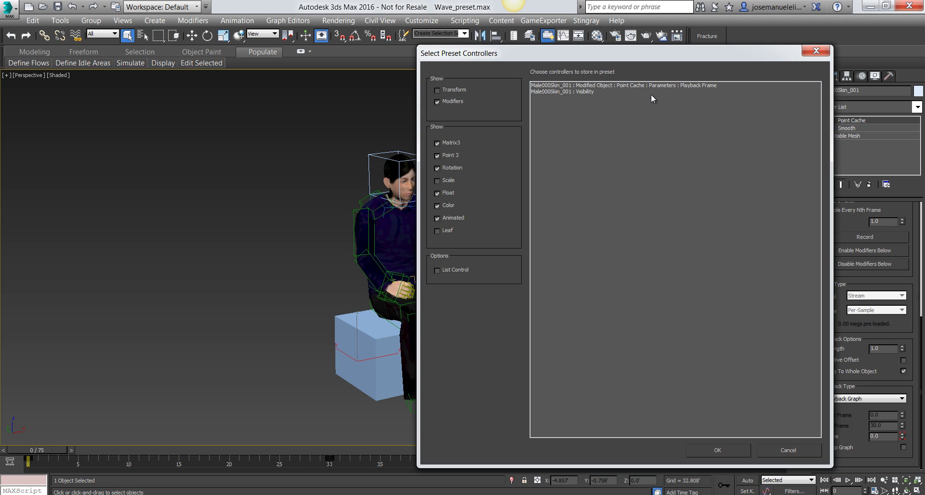
pyautogui.click(672, 86)
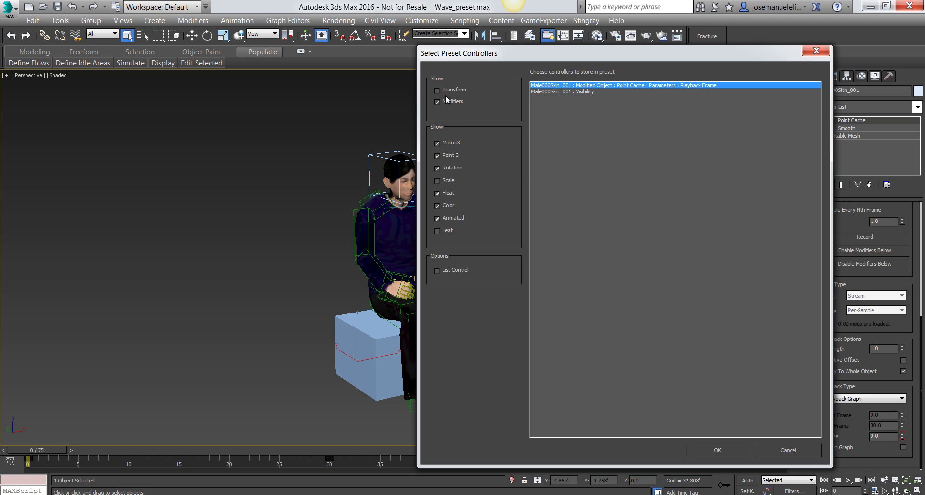
pyautogui.moveTo(663, 59); pyautogui.dragTo(695, 55)
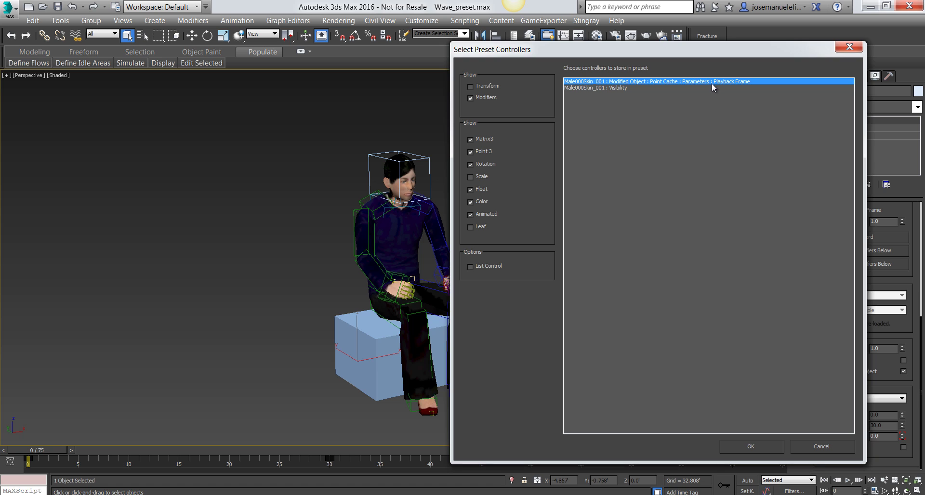
pyautogui.click(756, 447)
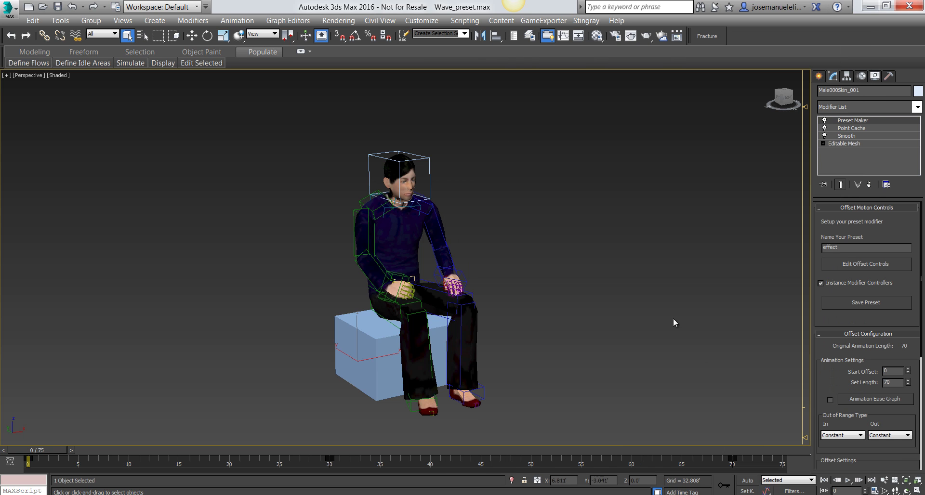
# Name the preset Wave_Test and save it.
pyautogui.doubleClick(864, 248)
pyautogui.write('Wave_Tes')
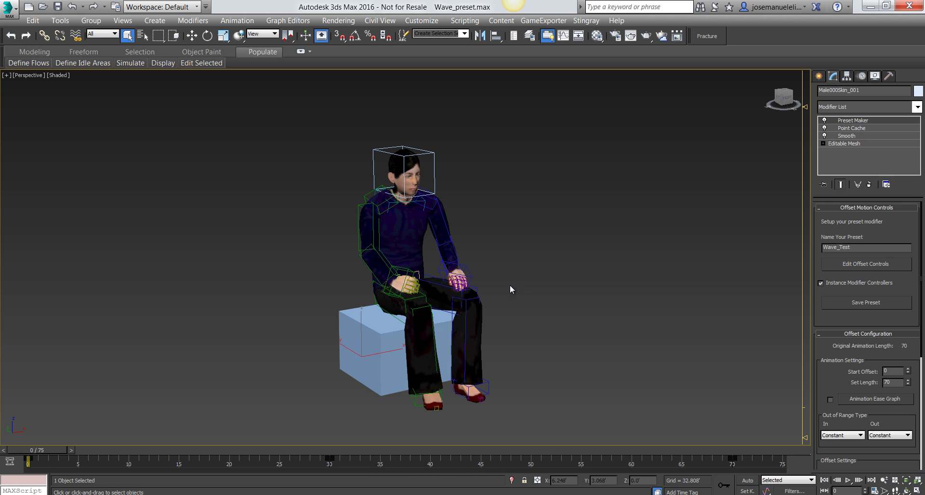
pyautogui.moveTo(510, 285); pyautogui.dragTo(638, 257, button='middle')
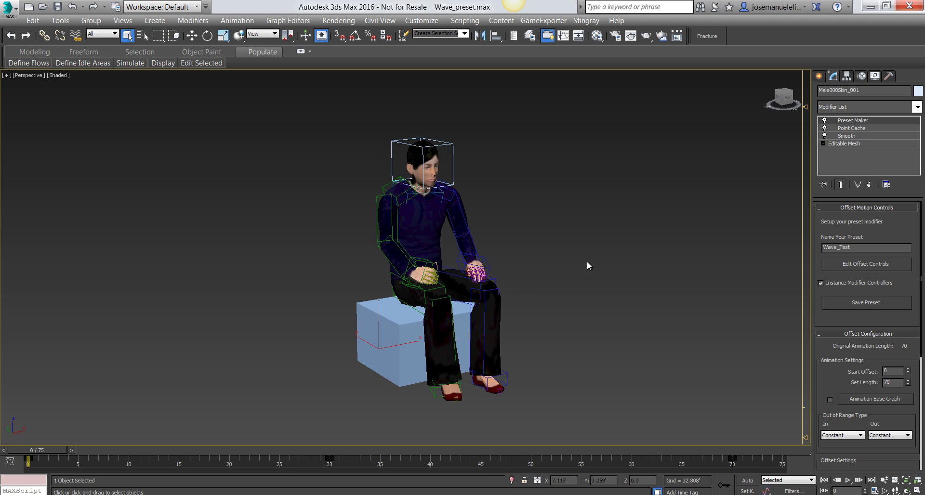
pyautogui.click(860, 306)
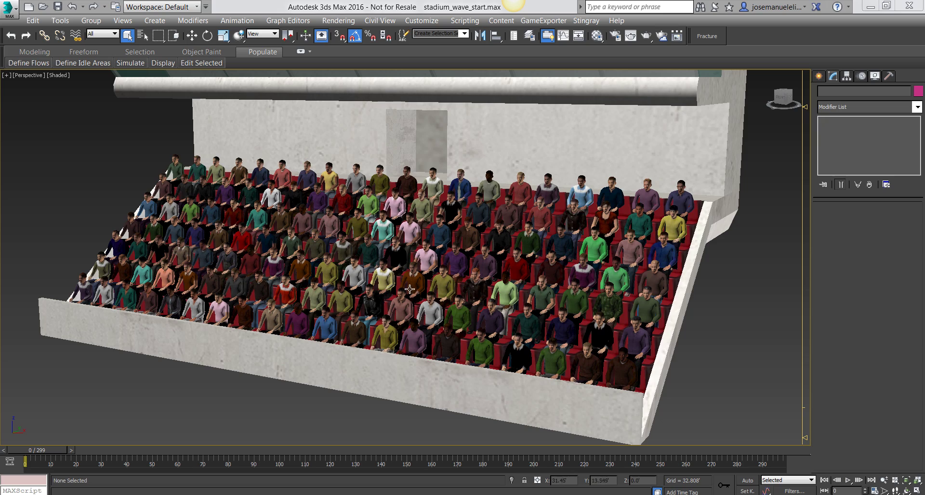
# Play and stop the stadium scene animation to check the seated crowd.
pyautogui.keyDown('alt'); pyautogui.moveTo(405, 291); pyautogui.dragTo(390, 267, button='middle'); pyautogui.keyUp('alt')
pyautogui.moveTo(36, 452); pyautogui.dragTo(56, 451)
pyautogui.press('/')
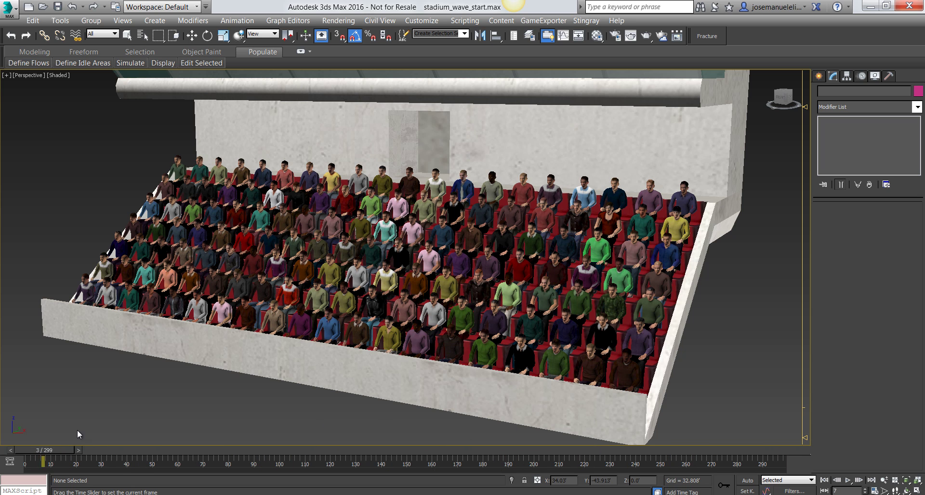
pyautogui.press('/')
# Click a few crowd figures, then select all 140 with Ctrl+A.
pyautogui.click(615, 354)
pyautogui.keyDown('ctrl'); pyautogui.click(655, 322); pyautogui.keyUp('ctrl')
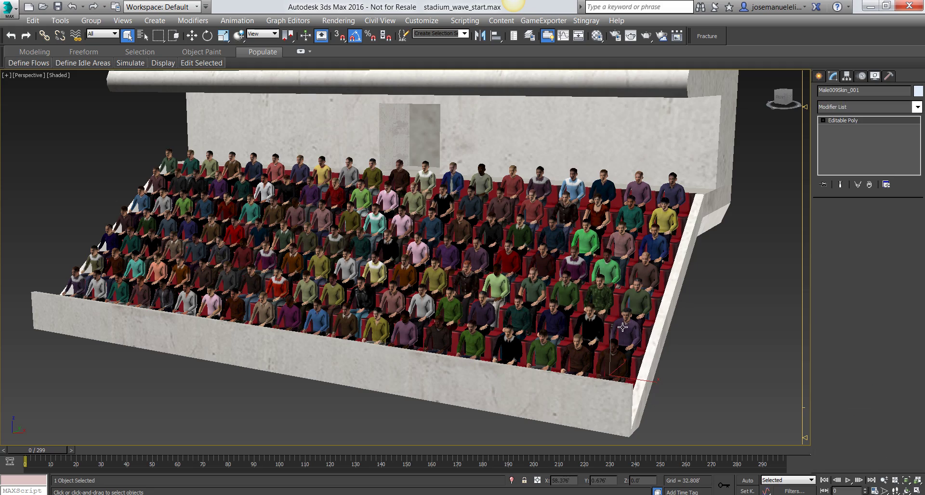
pyautogui.click(639, 301)
pyautogui.moveTo(580, 258)
pyautogui.keyDown('alt'); pyautogui.mouseDown(button='middle')
pyautogui.moveTo(566, 273)
pyautogui.moveTo(585, 276)
pyautogui.moveTo(588, 293)
pyautogui.moveTo(591, 266)
pyautogui.moveTo(583, 271)
pyautogui.mouseUp(button='middle'); pyautogui.keyUp('alt')
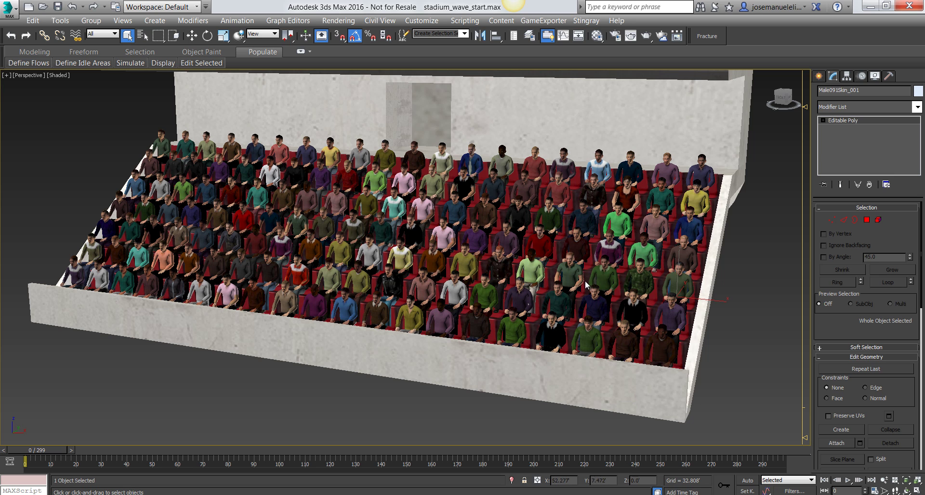
pyautogui.hotkey('ctrl', 'q')
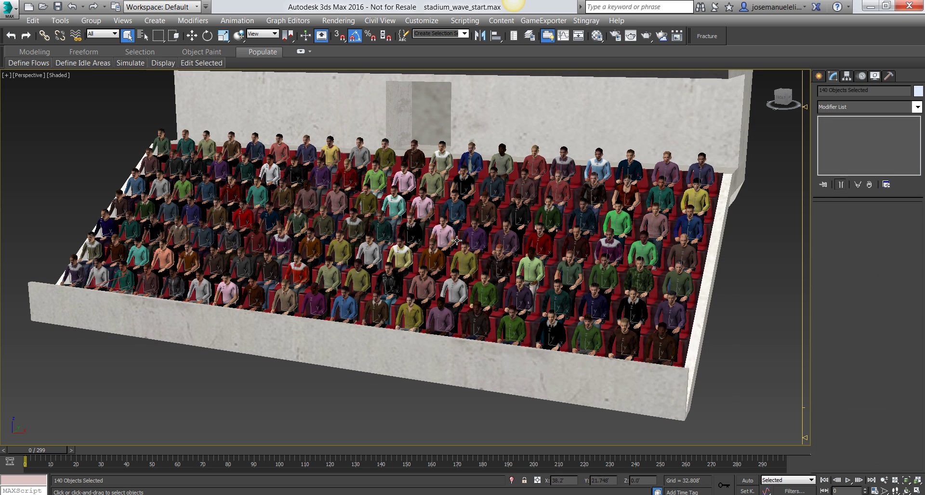
# Load the Wave_Test preset from Animation > Presets onto the selected crowd.
pyautogui.click(244, 22)
pyautogui.moveTo(246, 380)
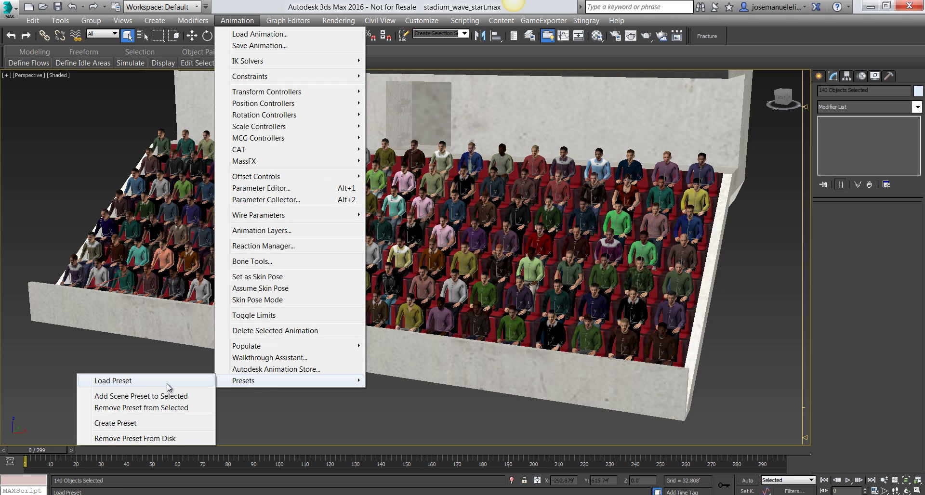
pyautogui.click(172, 380)
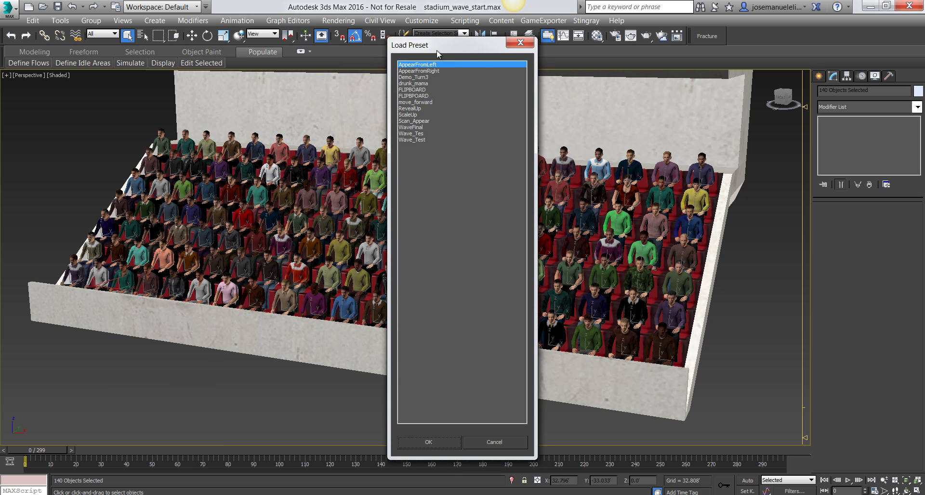
pyautogui.moveTo(437, 46); pyautogui.dragTo(767, 36)
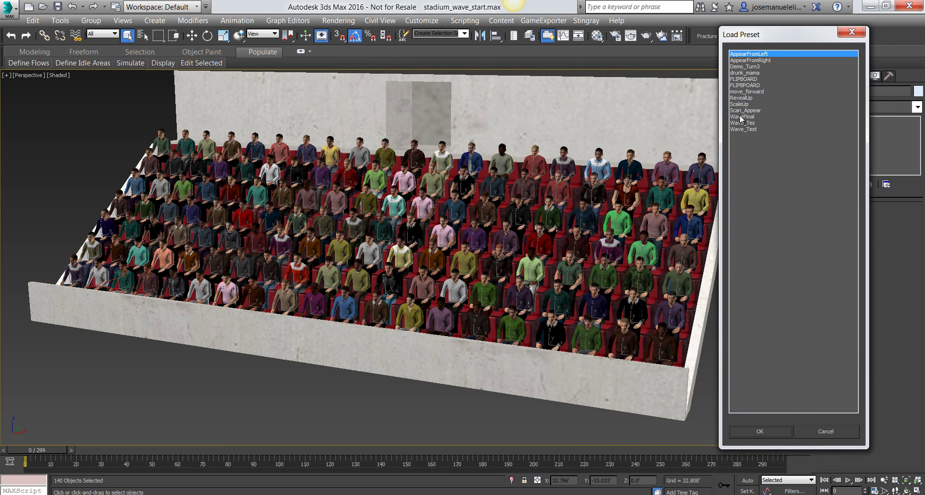
pyautogui.click(746, 129)
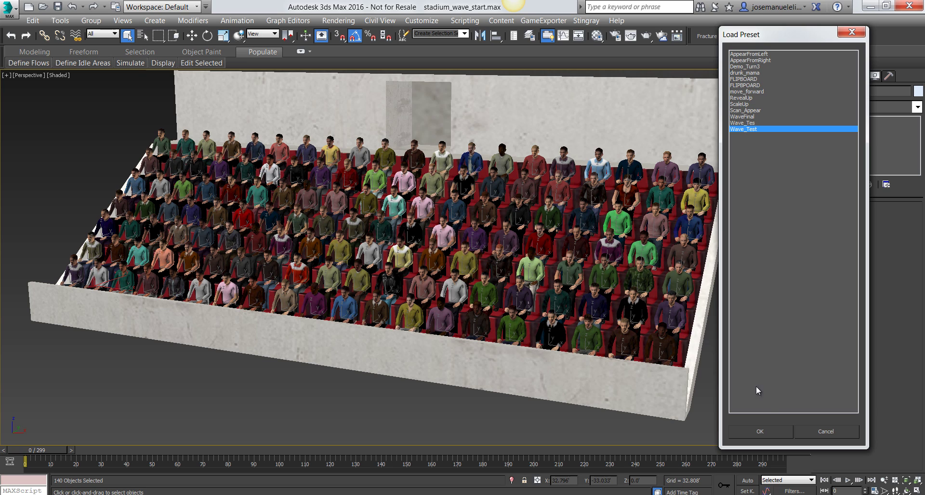
pyautogui.click(768, 426)
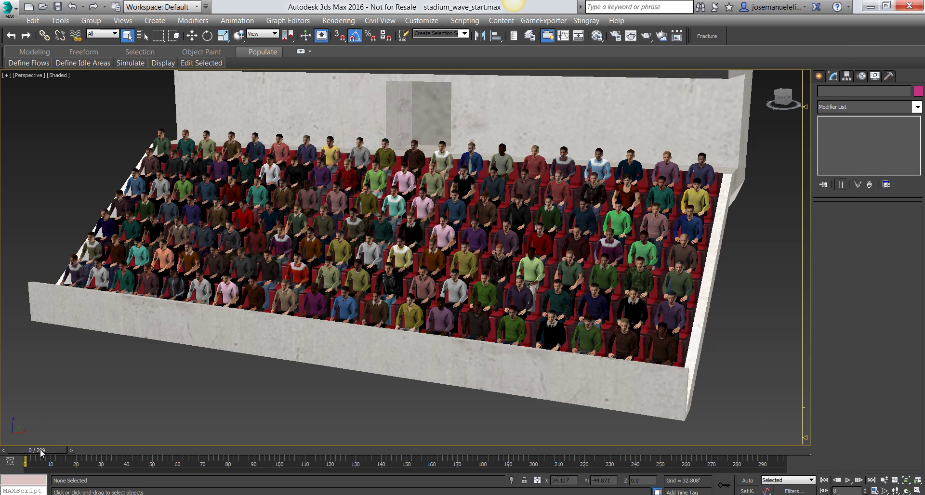
# Play the crowd wave, return to frame 0, and select Male009Skin_001 to inspect its Wave_Test settings.
pyautogui.moveTo(42, 450)
pyautogui.mouseDown()
pyautogui.moveTo(425, 446)
pyautogui.moveTo(24, 447)
pyautogui.mouseUp()
pyautogui.click(848, 480)
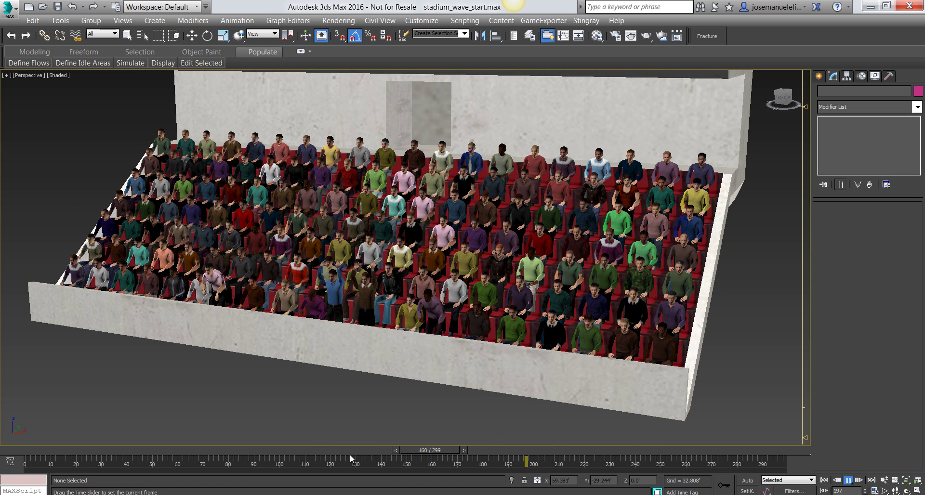
pyautogui.press('Home')
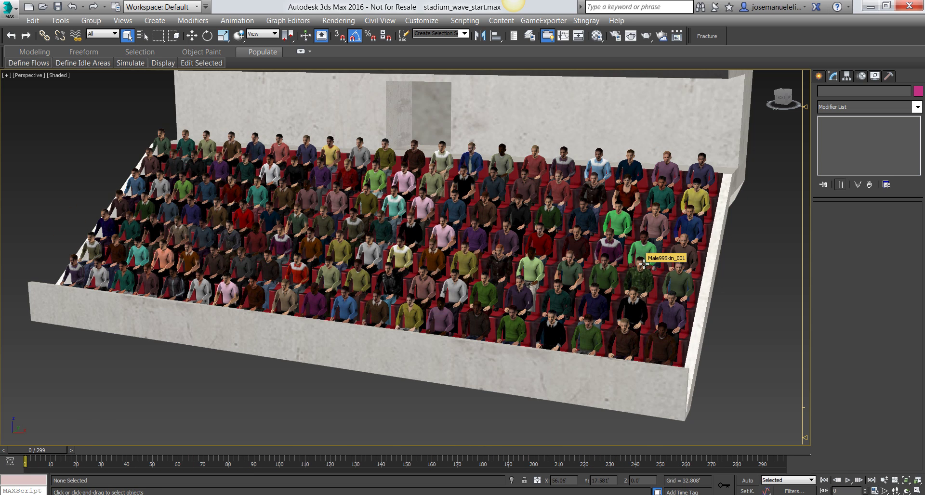
pyautogui.click(661, 342)
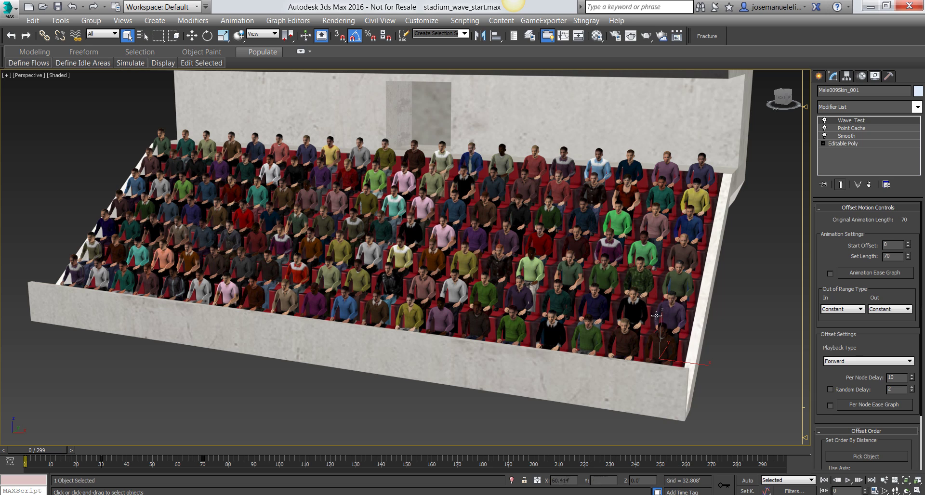
# Select crowd figures Male021Skin_001 and then Male125Skin_001.
pyautogui.click(673, 310)
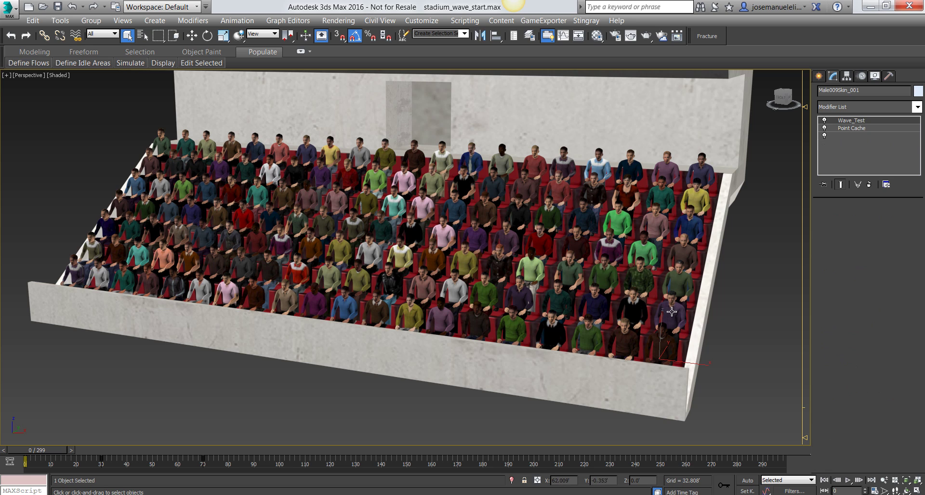
pyautogui.click(680, 282)
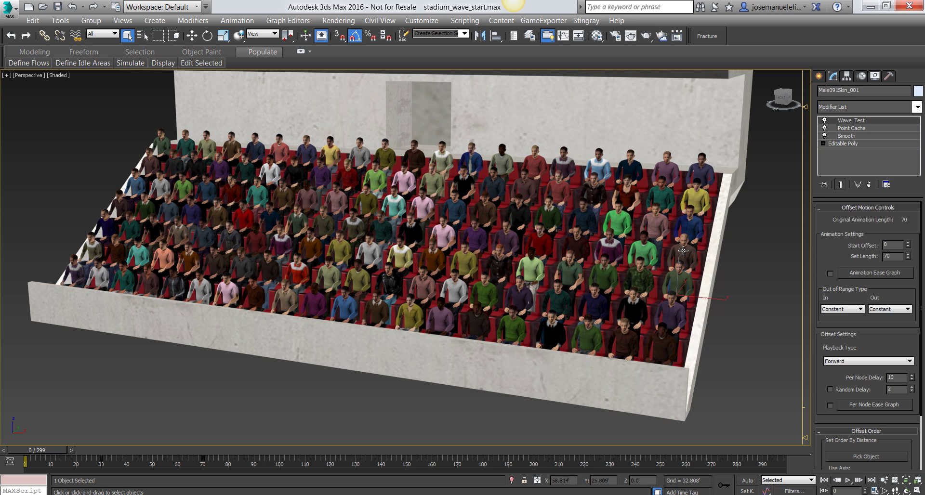
pyautogui.click(692, 217)
# Pan the stadium view and scroll the Modify panel to the Wave_Test Offset Order rollout.
pyautogui.scroll(-3, 853, 265)
pyautogui.scroll(2, 832, 270)
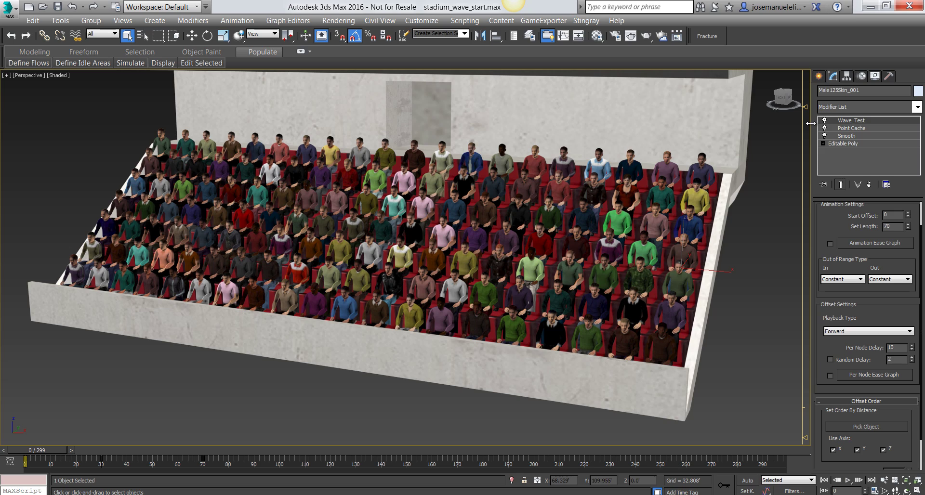
pyautogui.scroll(2, 820, 273)
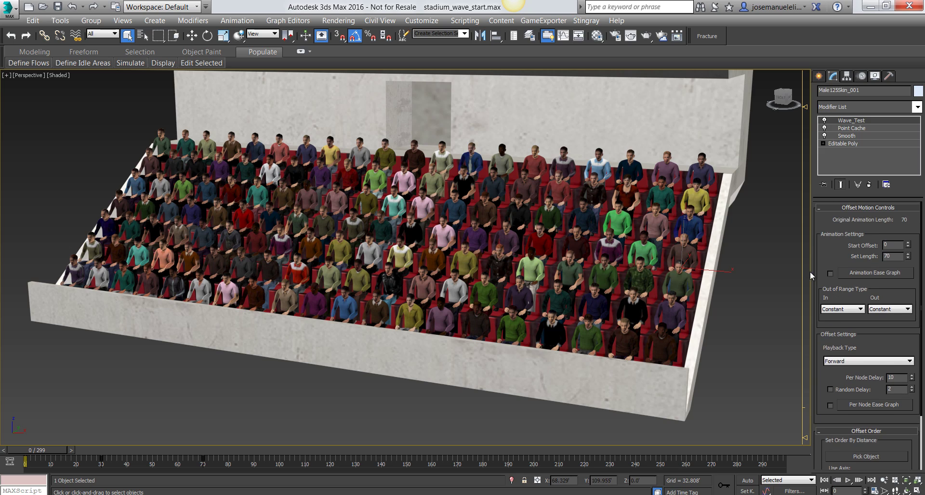
pyautogui.moveTo(573, 275); pyautogui.dragTo(549, 268, button='middle')
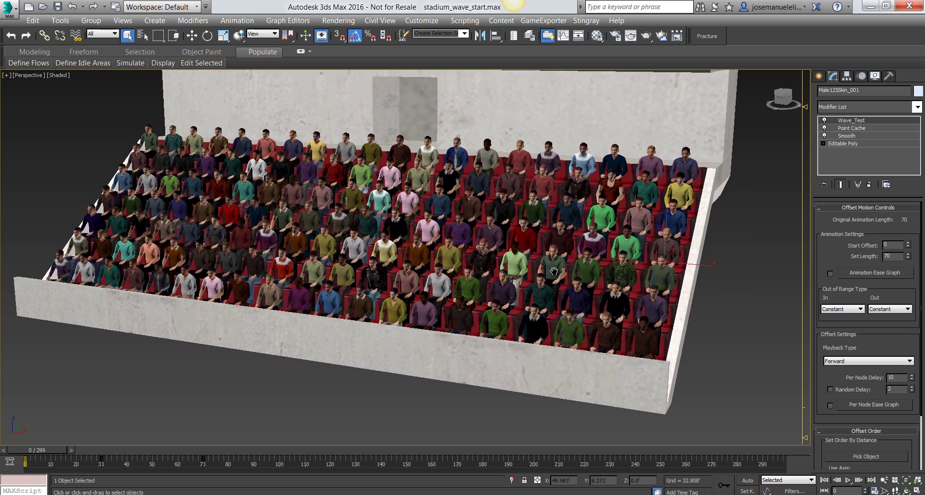
pyautogui.moveTo(555, 270); pyautogui.dragTo(557, 278, button='middle')
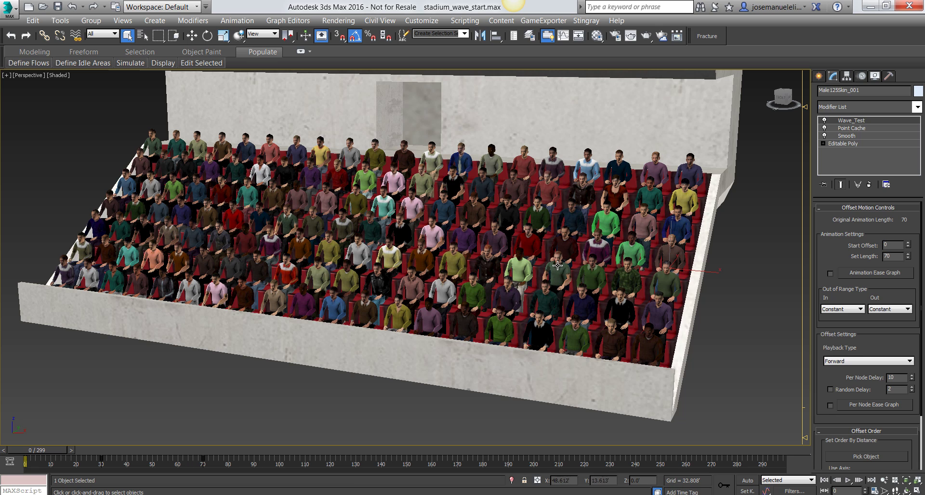
pyautogui.moveTo(822, 274); pyautogui.dragTo(831, 107)
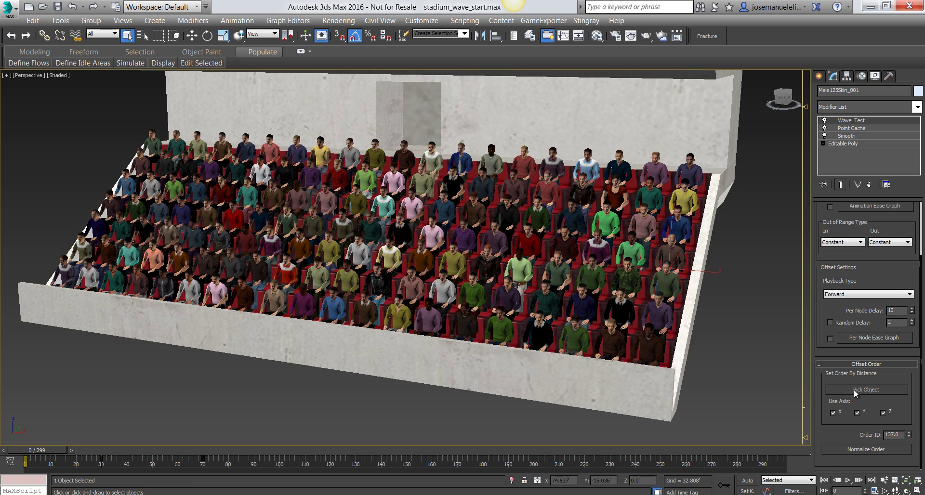
# Order the wave by X-axis distance from the front-right spectator (Order ID 0.282), then scrub to preview.
pyautogui.click(833, 413)
pyautogui.click(650, 343)
pyautogui.moveTo(39, 453)
pyautogui.mouseDown()
pyautogui.moveTo(360, 477)
pyautogui.moveTo(842, 462)
pyautogui.moveTo(571, 453)
pyautogui.moveTo(42, 464)
pyautogui.moveTo(222, 450)
pyautogui.moveTo(44, 455)
pyautogui.moveTo(412, 462)
pyautogui.moveTo(441, 451)
pyautogui.moveTo(258, 440)
pyautogui.moveTo(38, 461)
pyautogui.mouseUp()
# Reduce the crowd's per-node delay from 10 to 2 frames.
pyautogui.press('w')
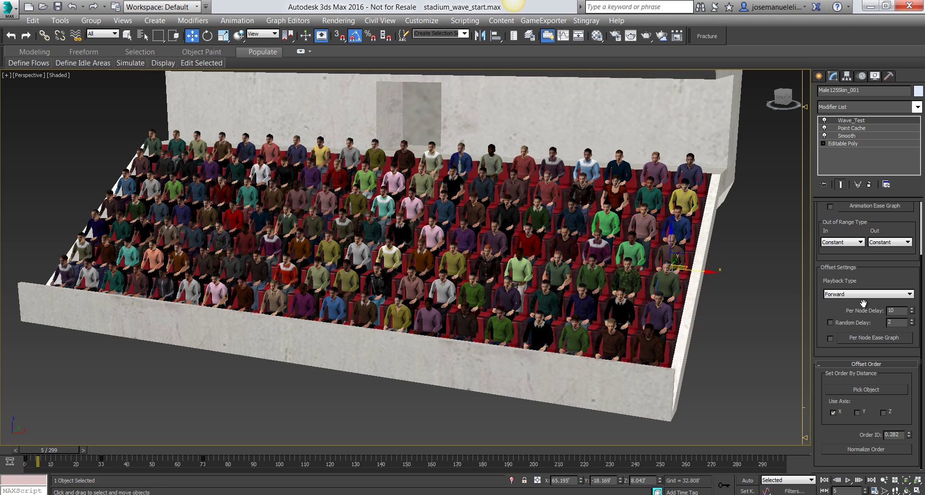
pyautogui.moveTo(871, 310); pyautogui.dragTo(866, 317)
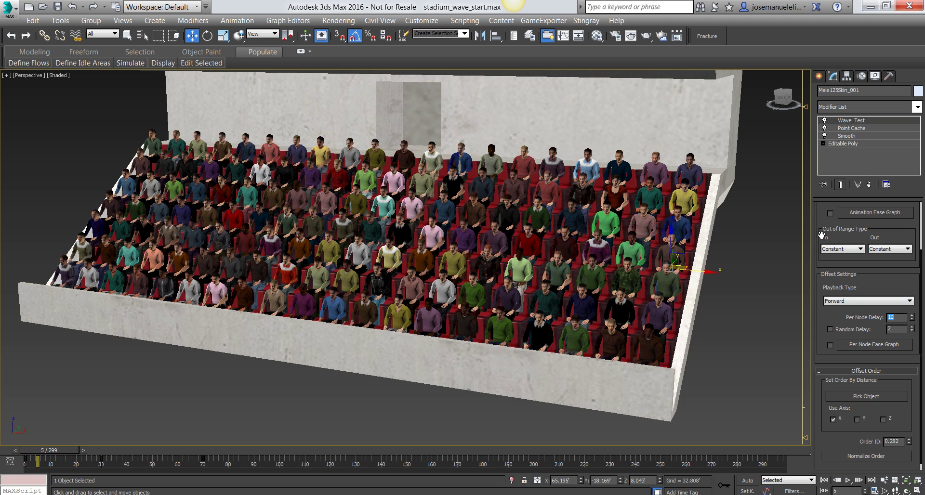
pyautogui.write('2')
pyautogui.press('/')
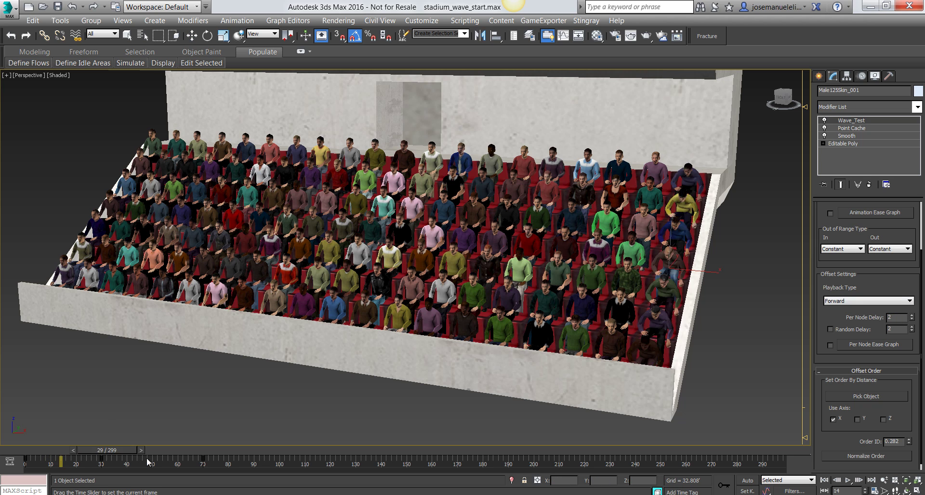
# Play and scrub through the faster 2-frame-delay wave, then scroll the panel back up.
pyautogui.click(850, 481)
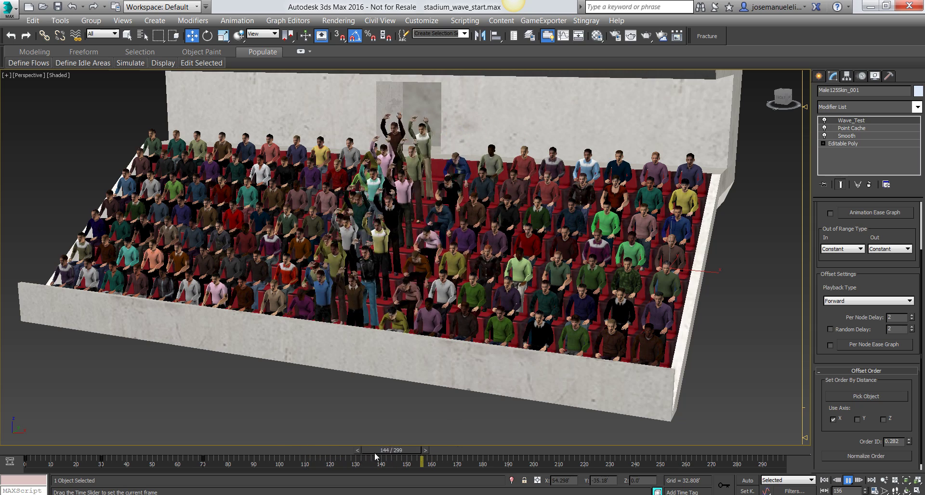
pyautogui.moveTo(361, 458); pyautogui.dragTo(401, 442)
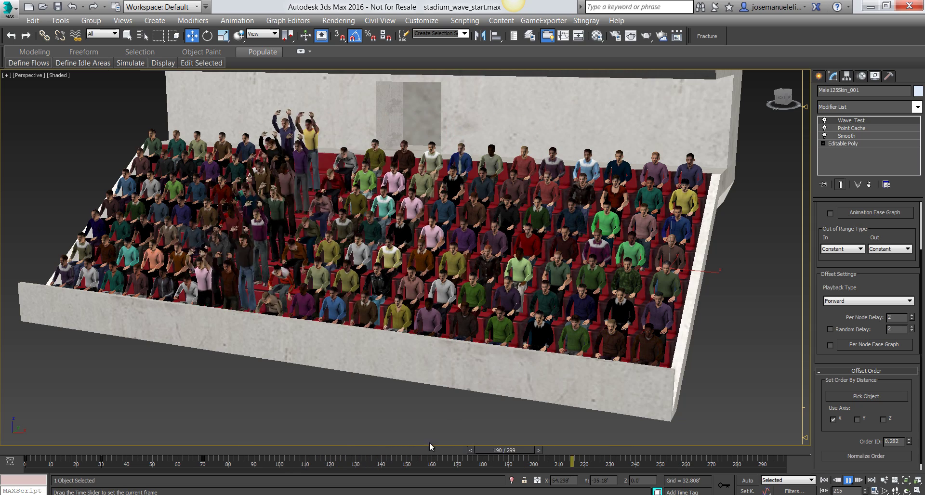
pyautogui.moveTo(401, 442); pyautogui.dragTo(26, 448)
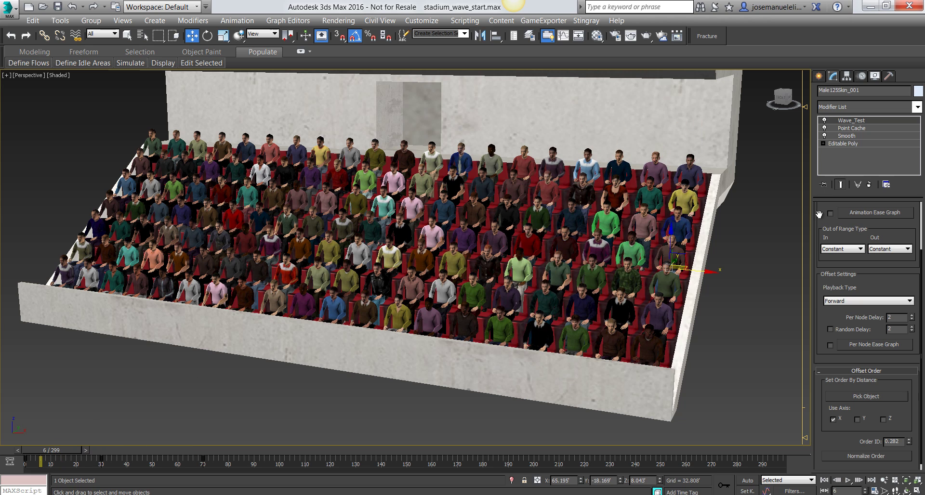
pyautogui.moveTo(819, 217); pyautogui.dragTo(821, 361)
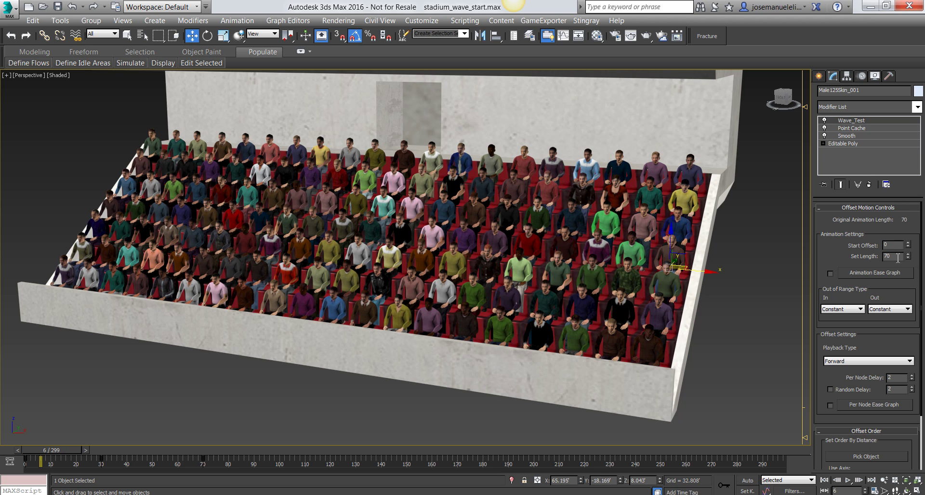
# Shorten the wave clip to 50 frames and preview it, ending back at frame 0.
pyautogui.write('50')
pyautogui.press('Return')
pyautogui.press('/')
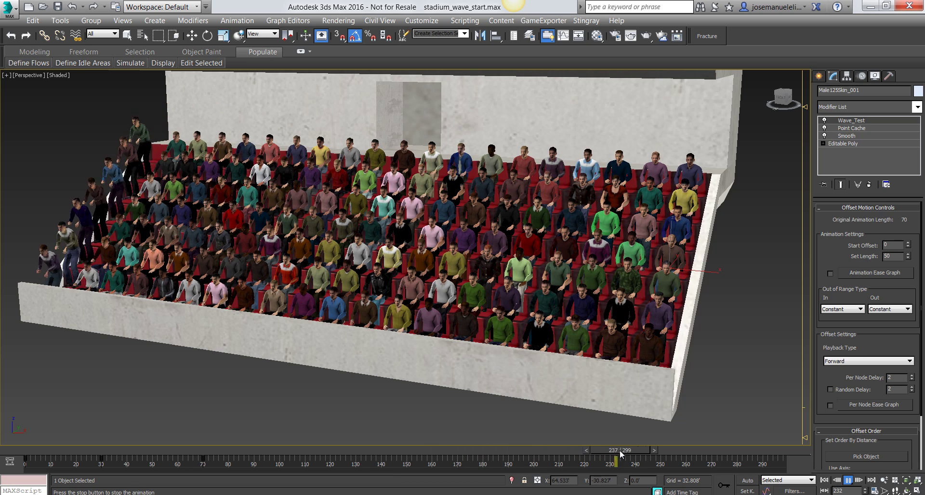
pyautogui.press('w')
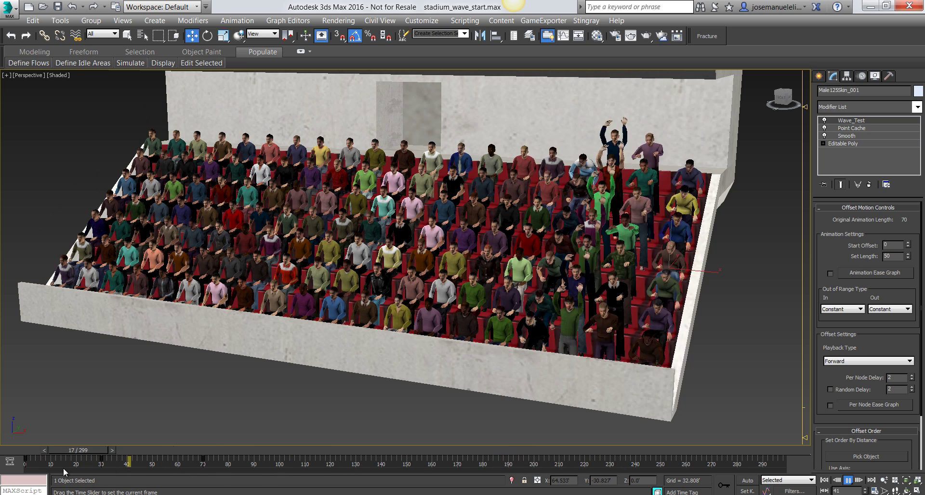
pyautogui.press('Escape')
pyautogui.moveTo(819, 273); pyautogui.dragTo(822, 195)
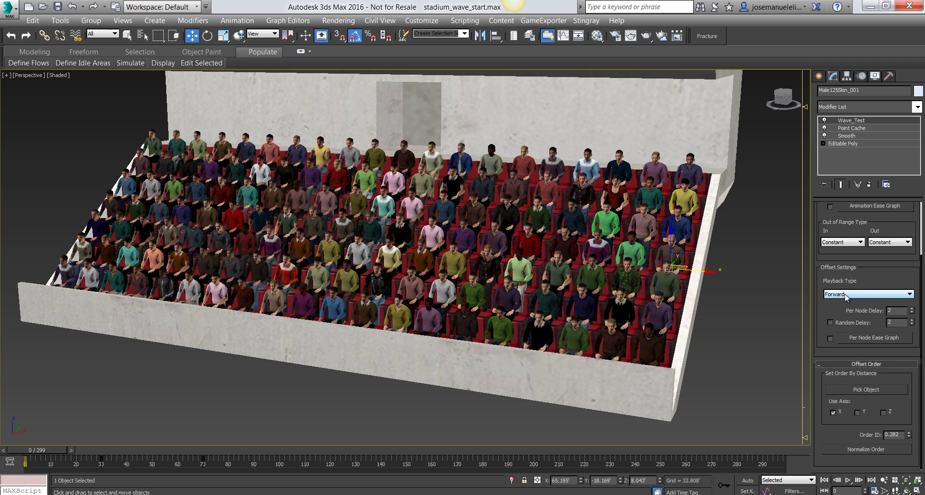
# Change playback type from Forward to Random and preview the scattered wave.
pyautogui.click(849, 294)
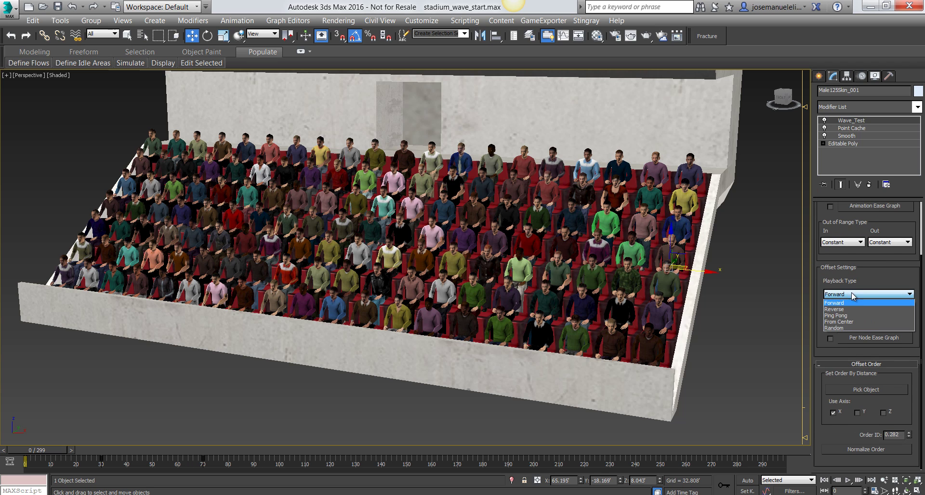
pyautogui.click(842, 328)
pyautogui.click(848, 481)
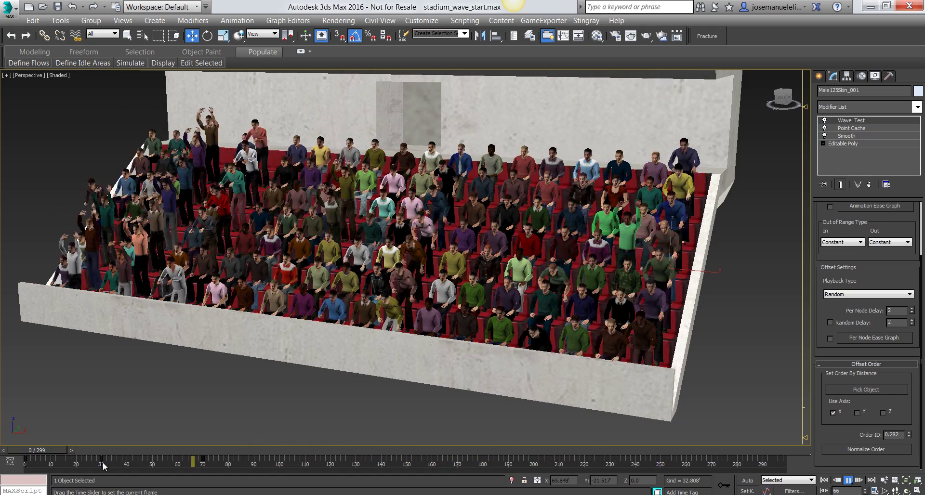
pyautogui.press('Home')
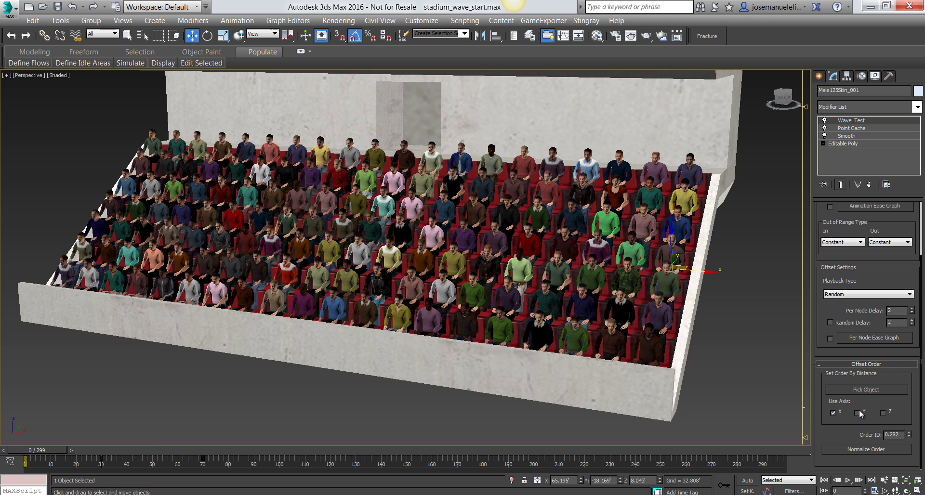
# Re-pick the front-right spectator using X, Y and Z distance (Order ID 21.342), then replay the wave.
pyautogui.click(877, 390)
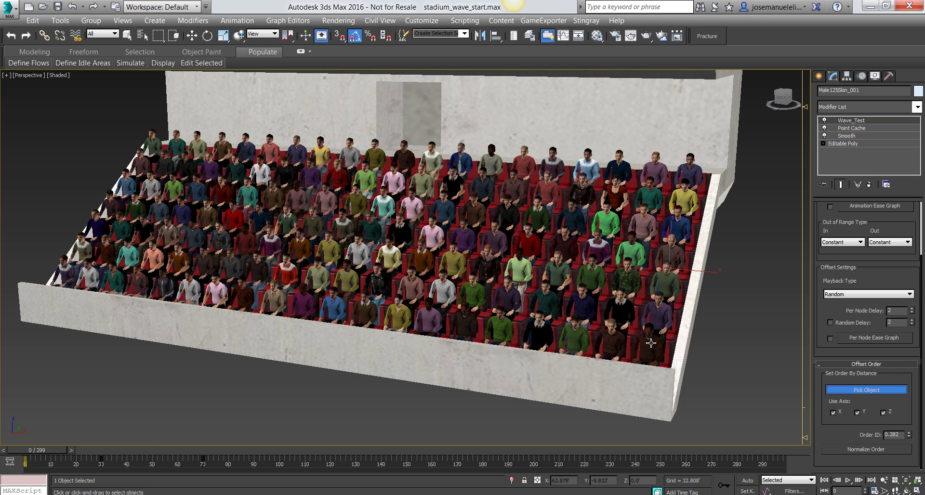
pyautogui.click(669, 340)
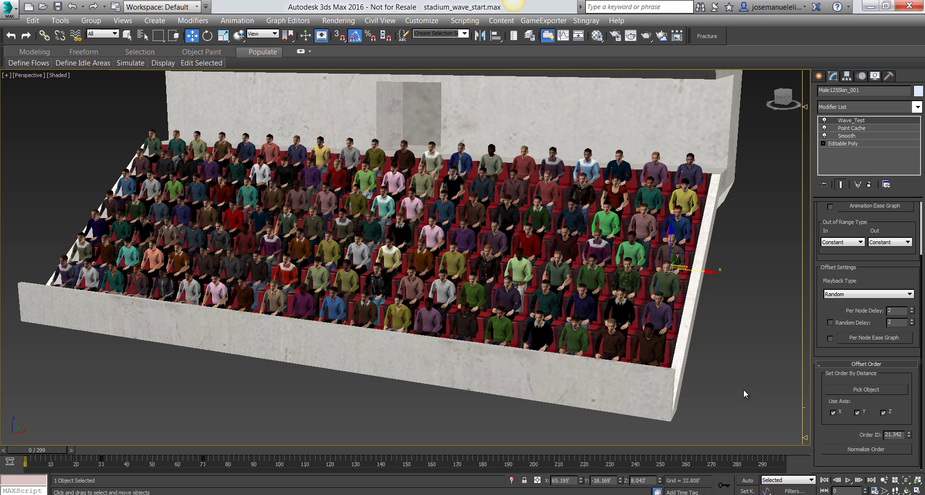
pyautogui.click(849, 481)
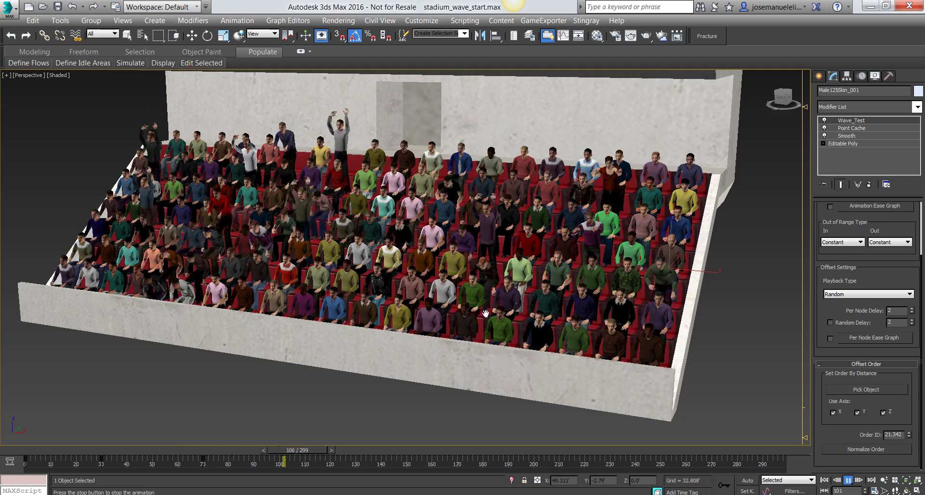
pyautogui.moveTo(472, 318); pyautogui.dragTo(469, 328, button='middle')
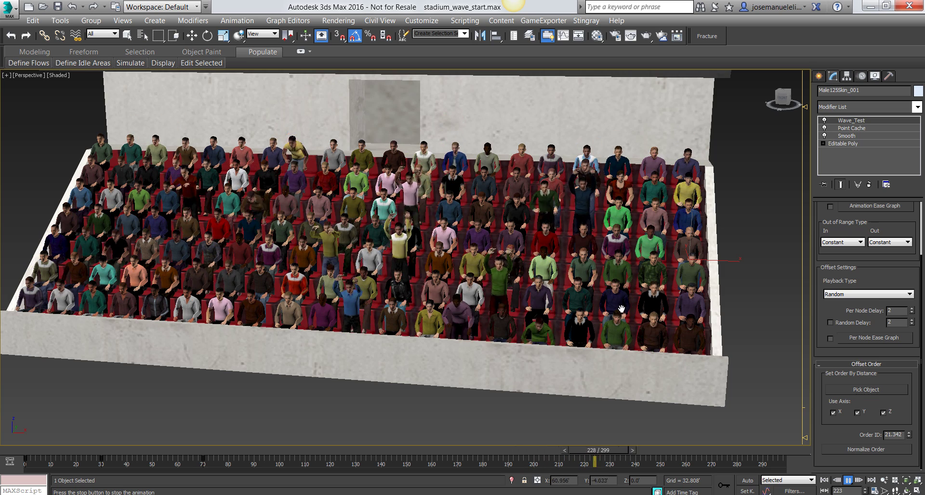
pyautogui.scroll(3, 824, 263)
pyautogui.scroll(2, 824, 262)
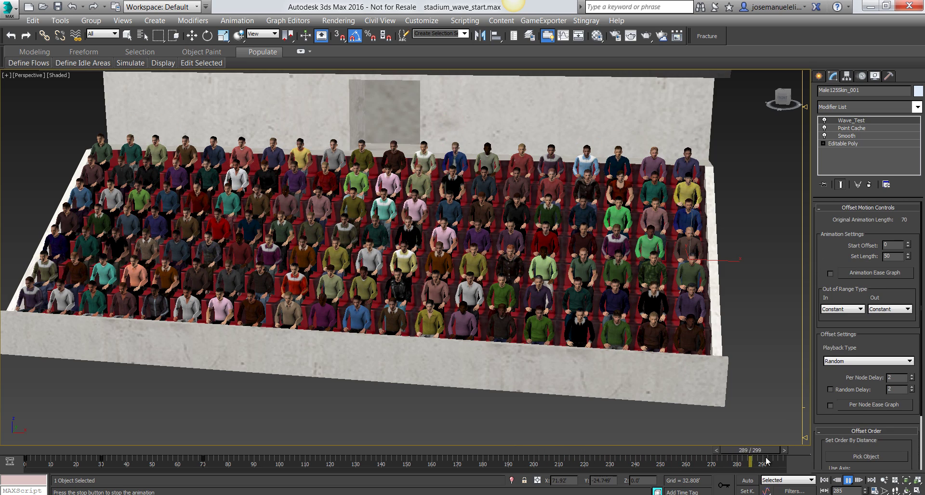
pyautogui.moveTo(766, 458); pyautogui.dragTo(343, 476)
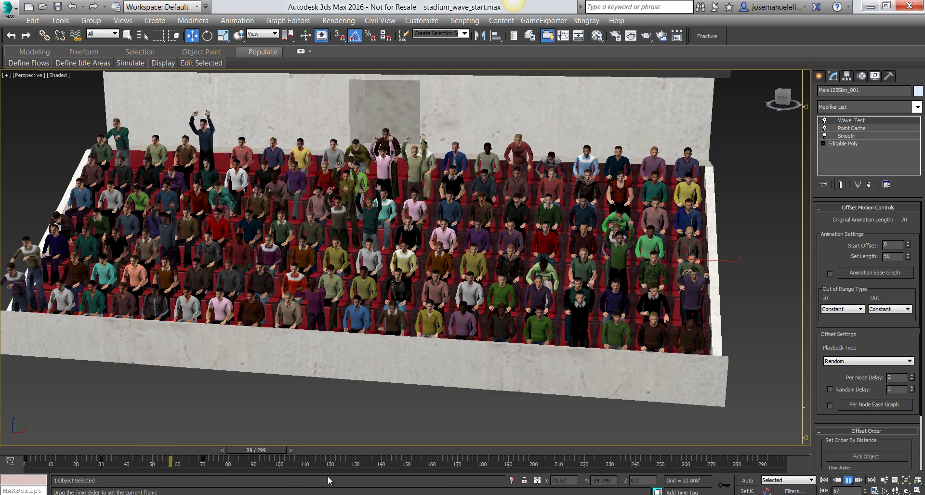
# Set the Out-of-Range Out type to Relative Repeat and preview the repeating wave.
pyautogui.press('/')
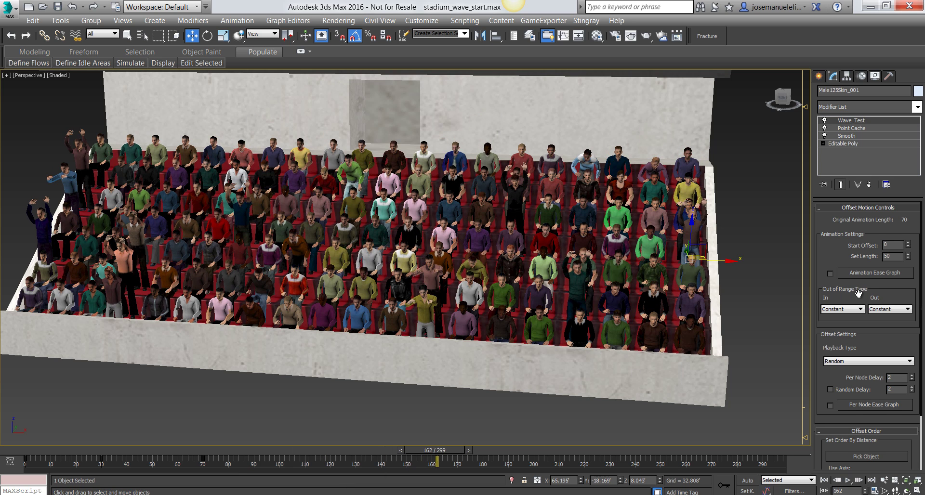
pyautogui.scroll(-2, 856, 289)
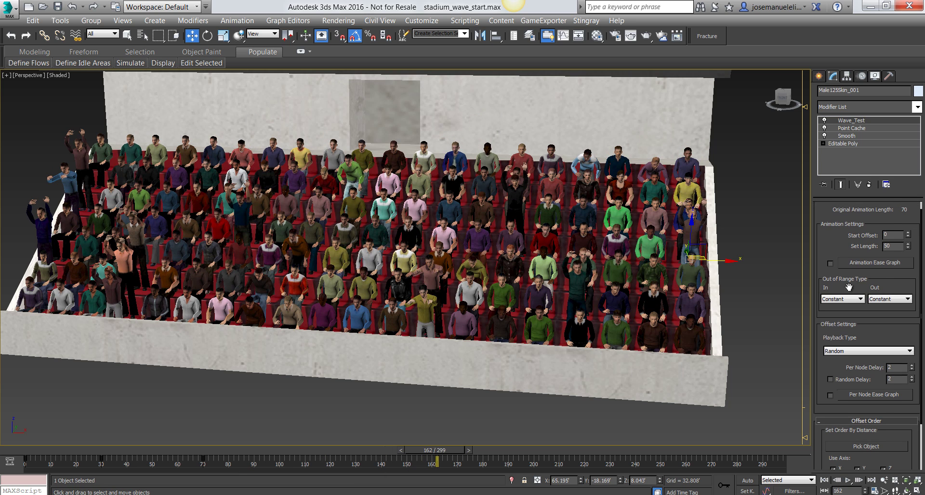
pyautogui.click(889, 299)
pyautogui.click(887, 351)
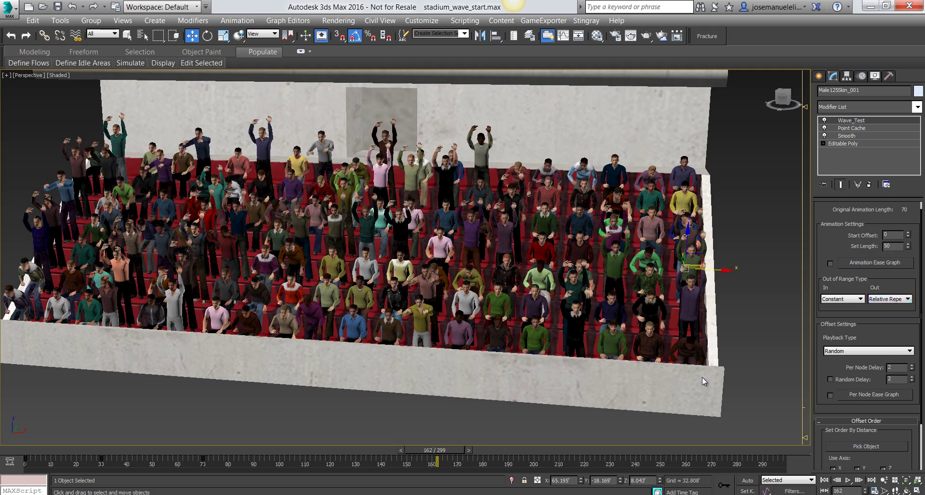
pyautogui.click(849, 481)
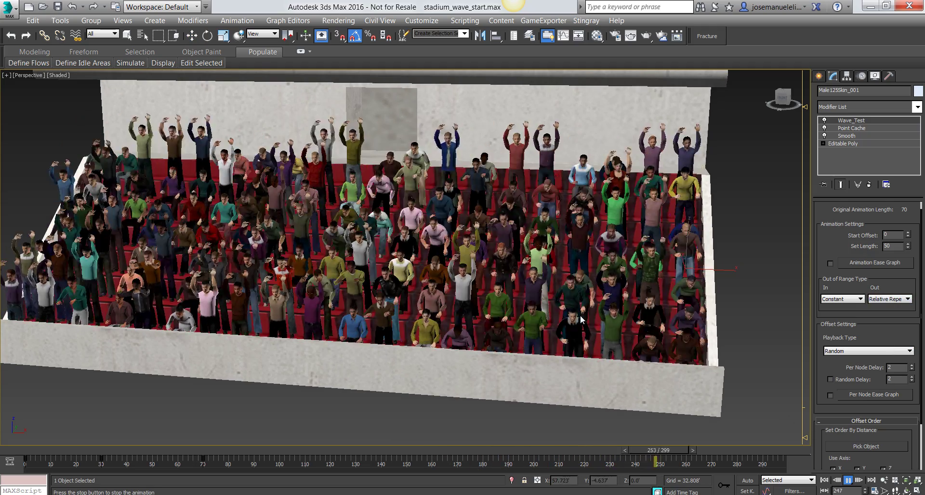
pyautogui.keyDown('alt'); pyautogui.moveTo(586, 300); pyautogui.dragTo(583, 298, button='middle'); pyautogui.keyUp('alt')
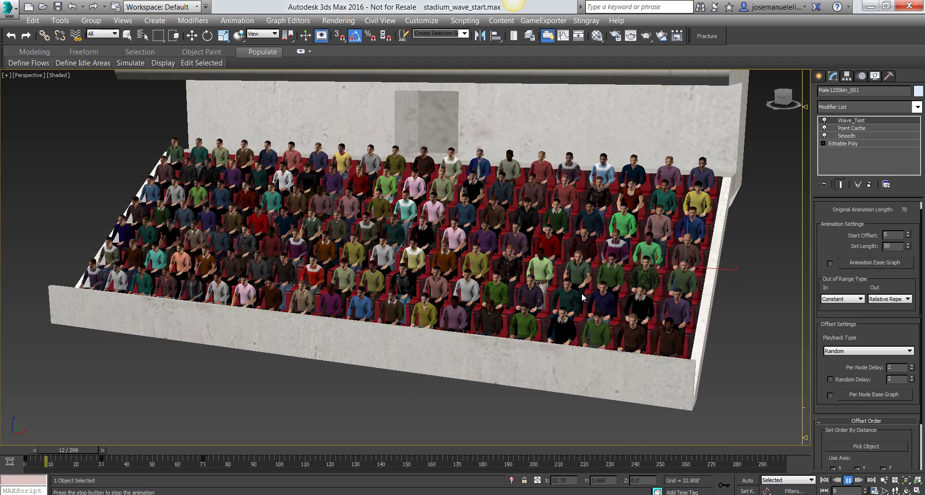